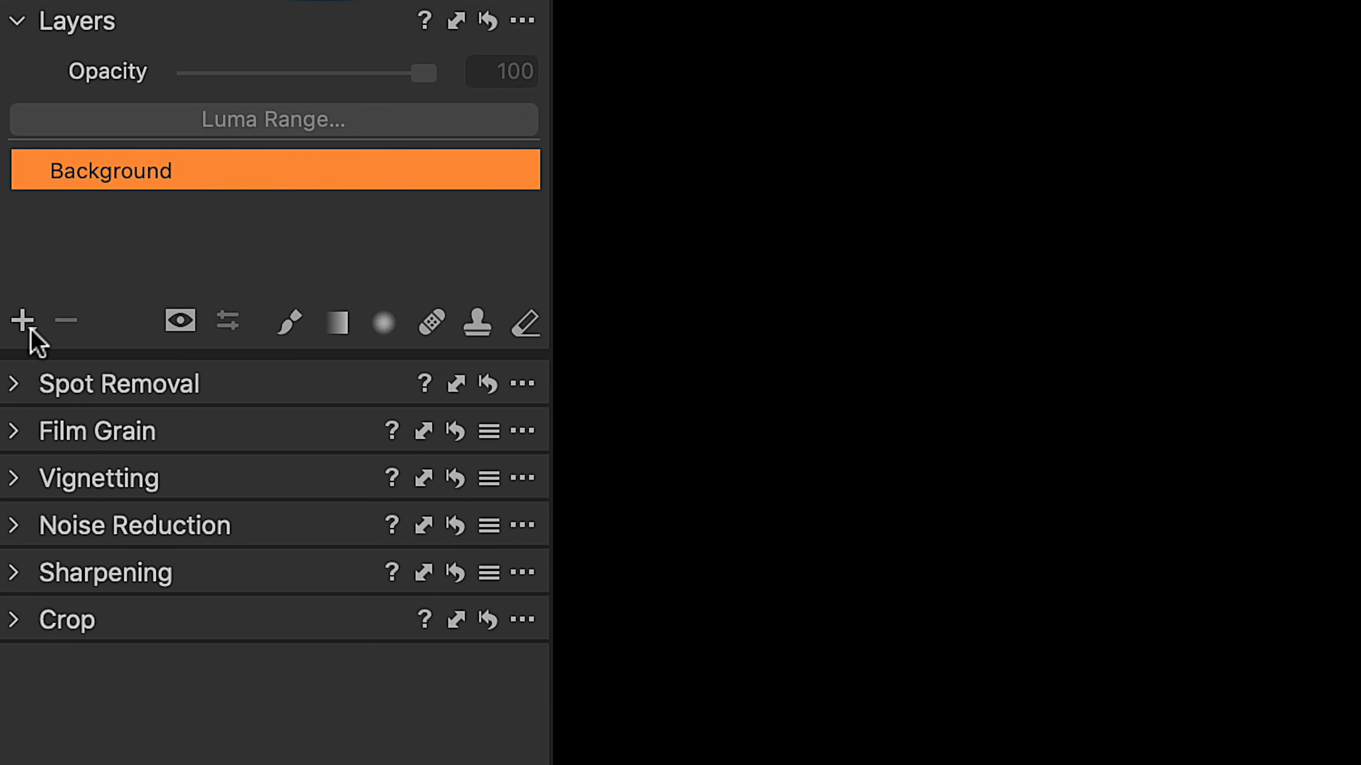
# Add a filled adjustment layer and set its mask to always be displayed.
pyautogui.click(23, 323)
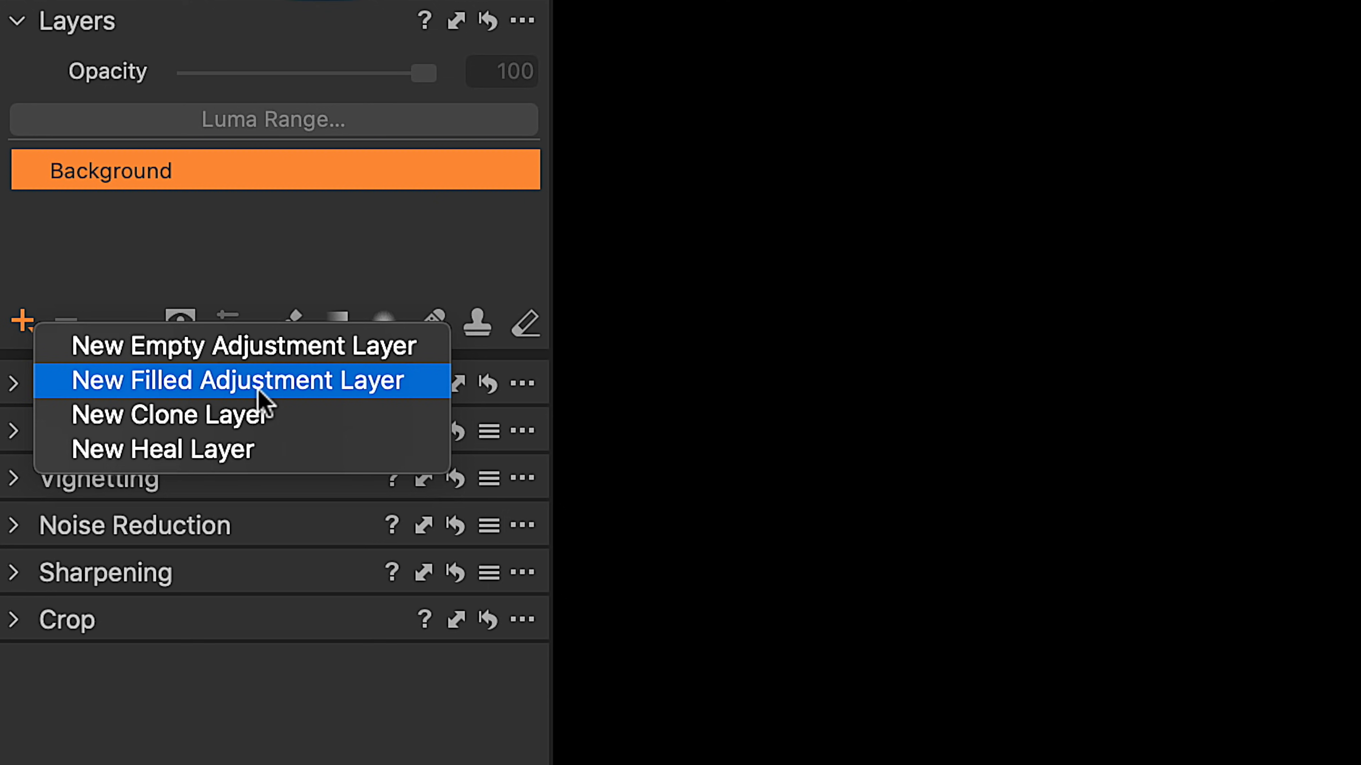
pyautogui.click(299, 398)
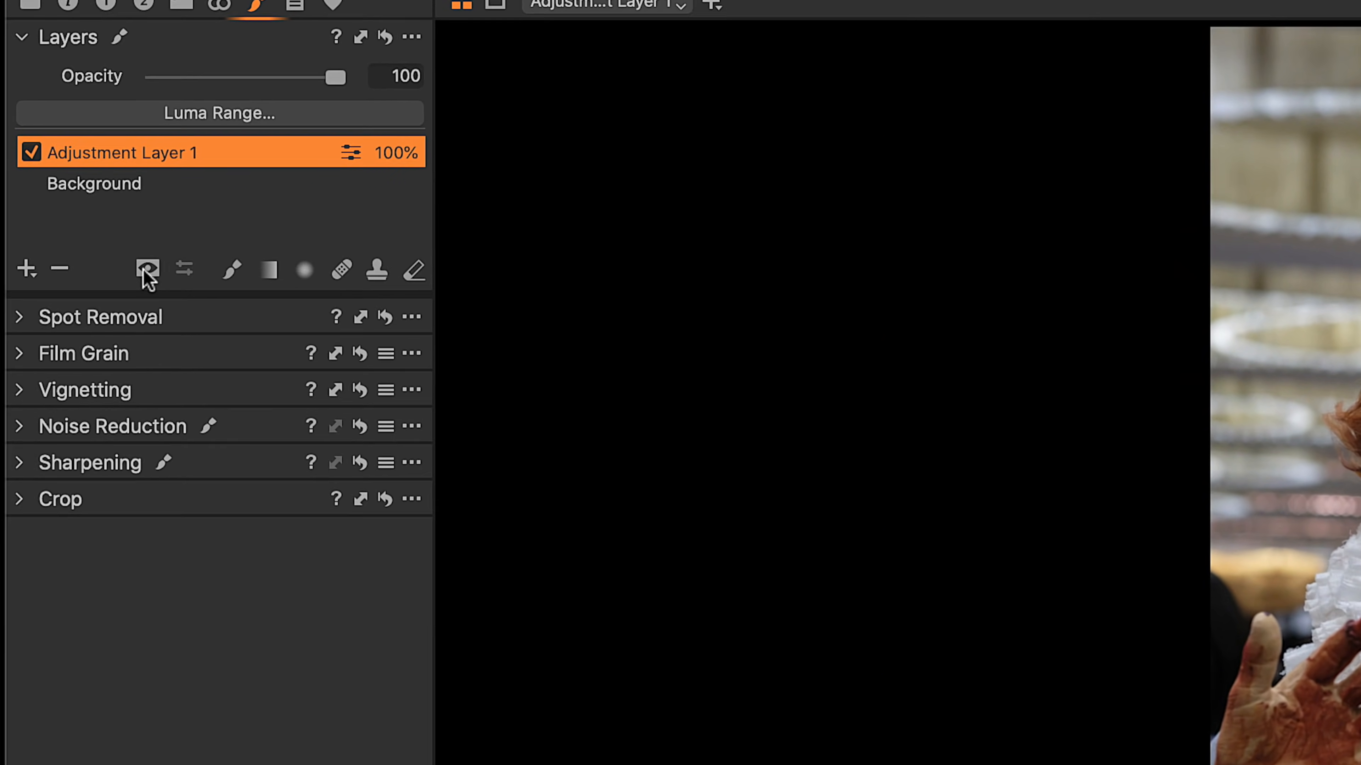
pyautogui.click(235, 412)
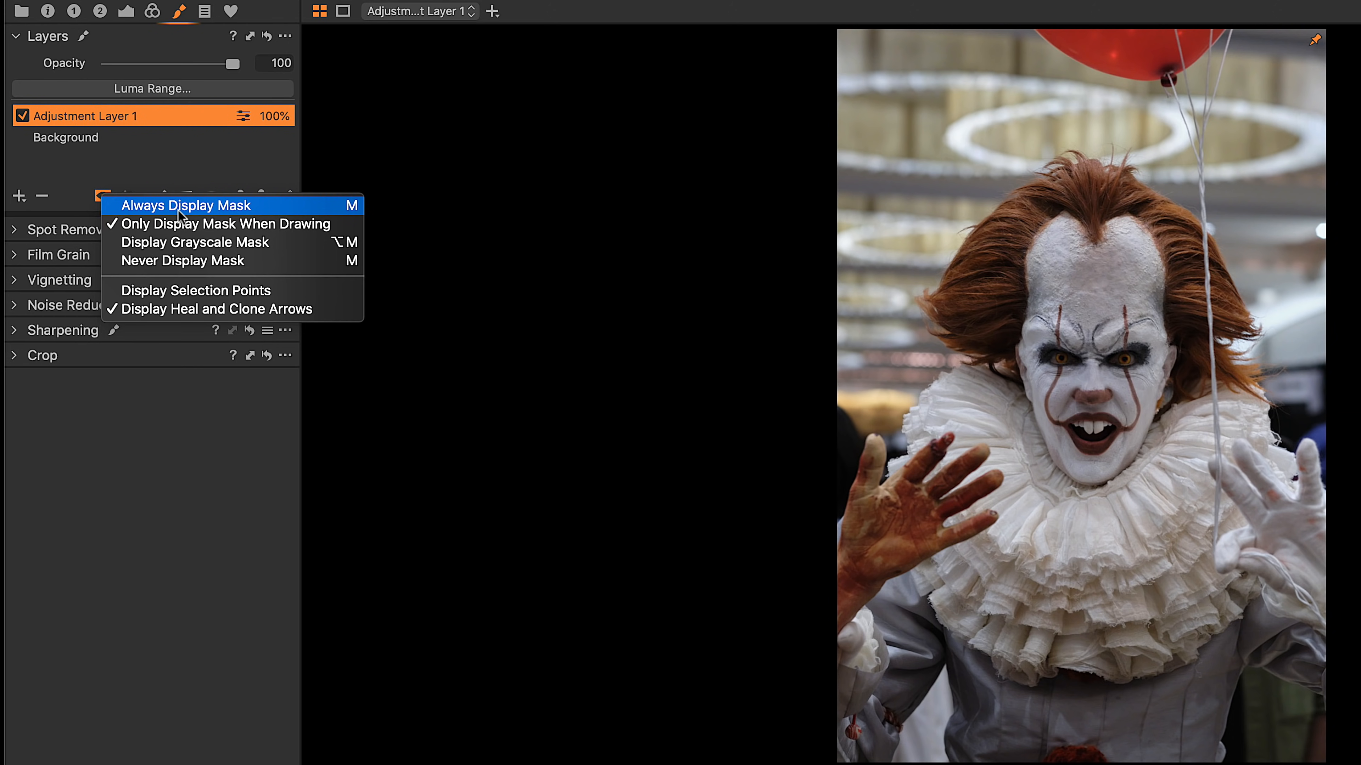
pyautogui.click(411, 442)
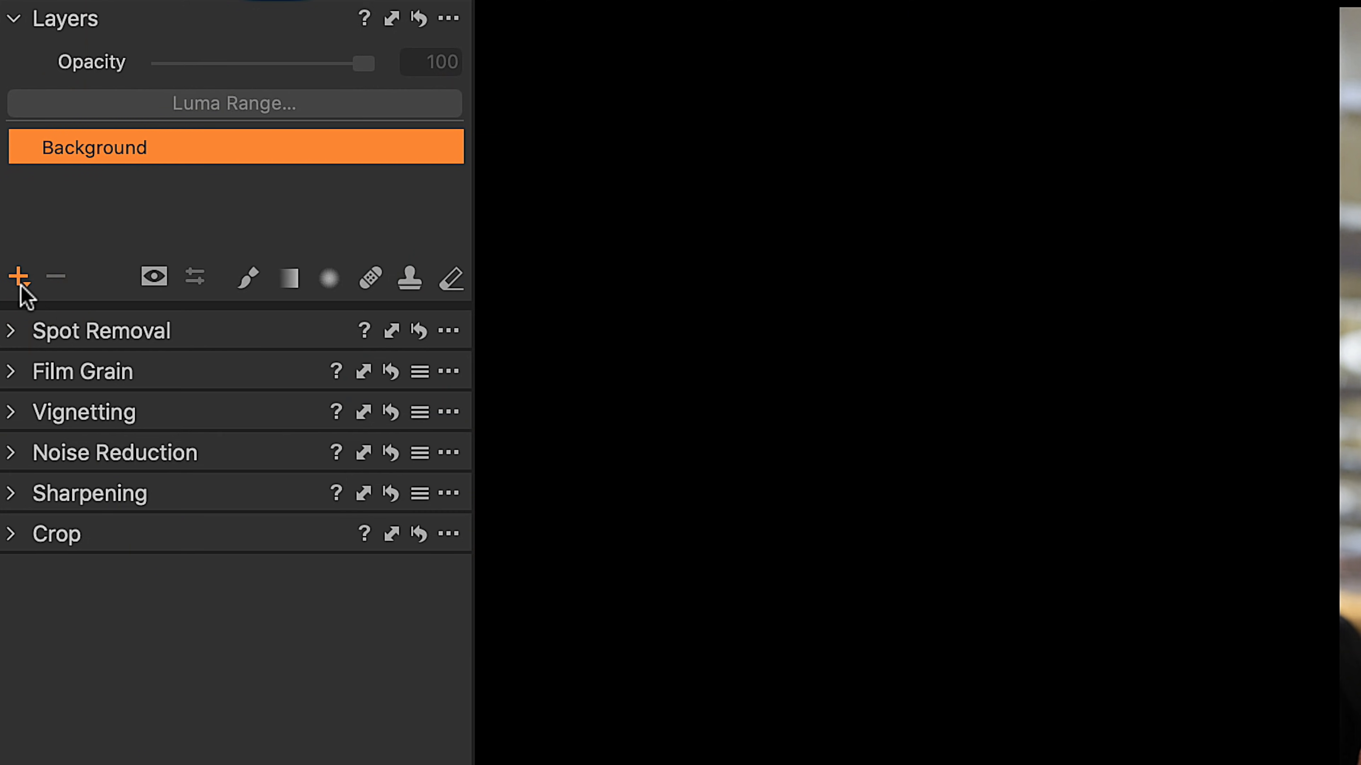
# Add an empty adjustment layer and draw a radial gradient mask on the photo.
pyautogui.click(19, 284)
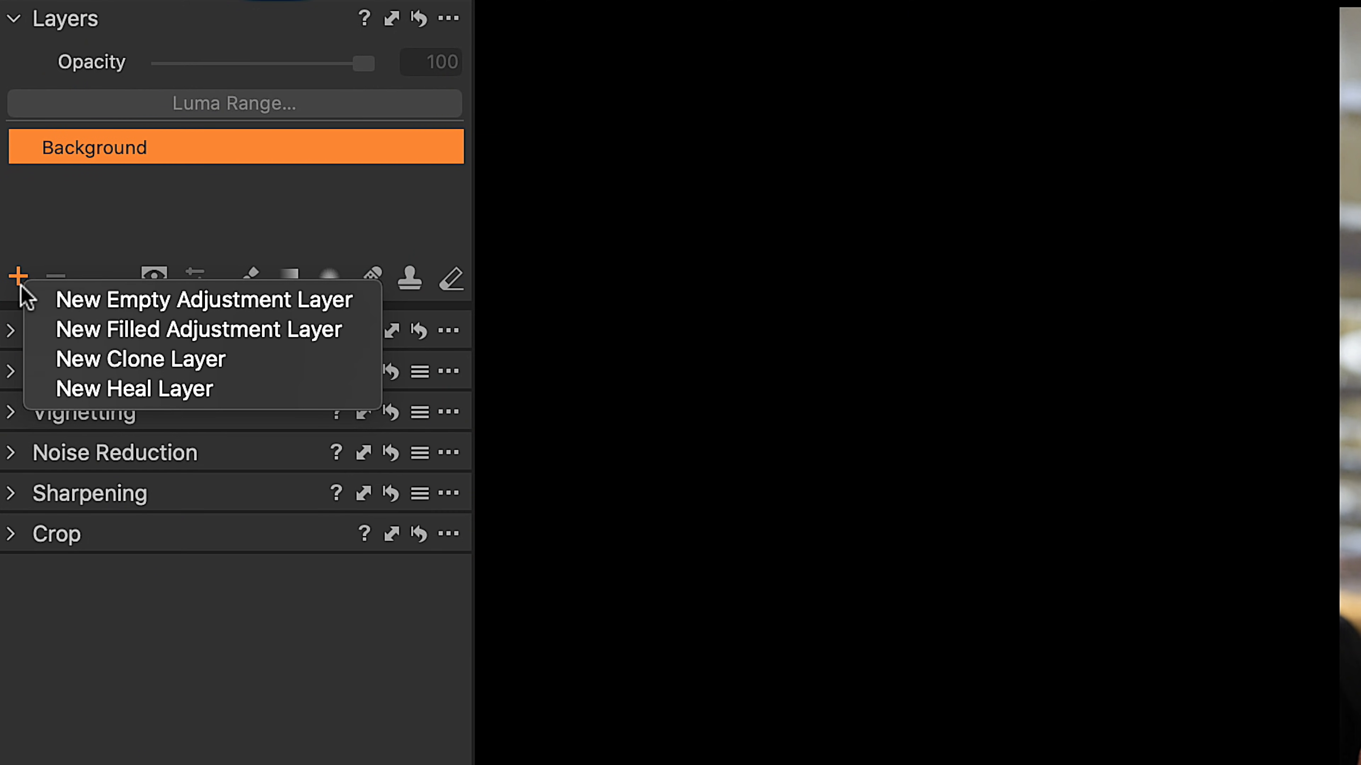
pyautogui.click(111, 301)
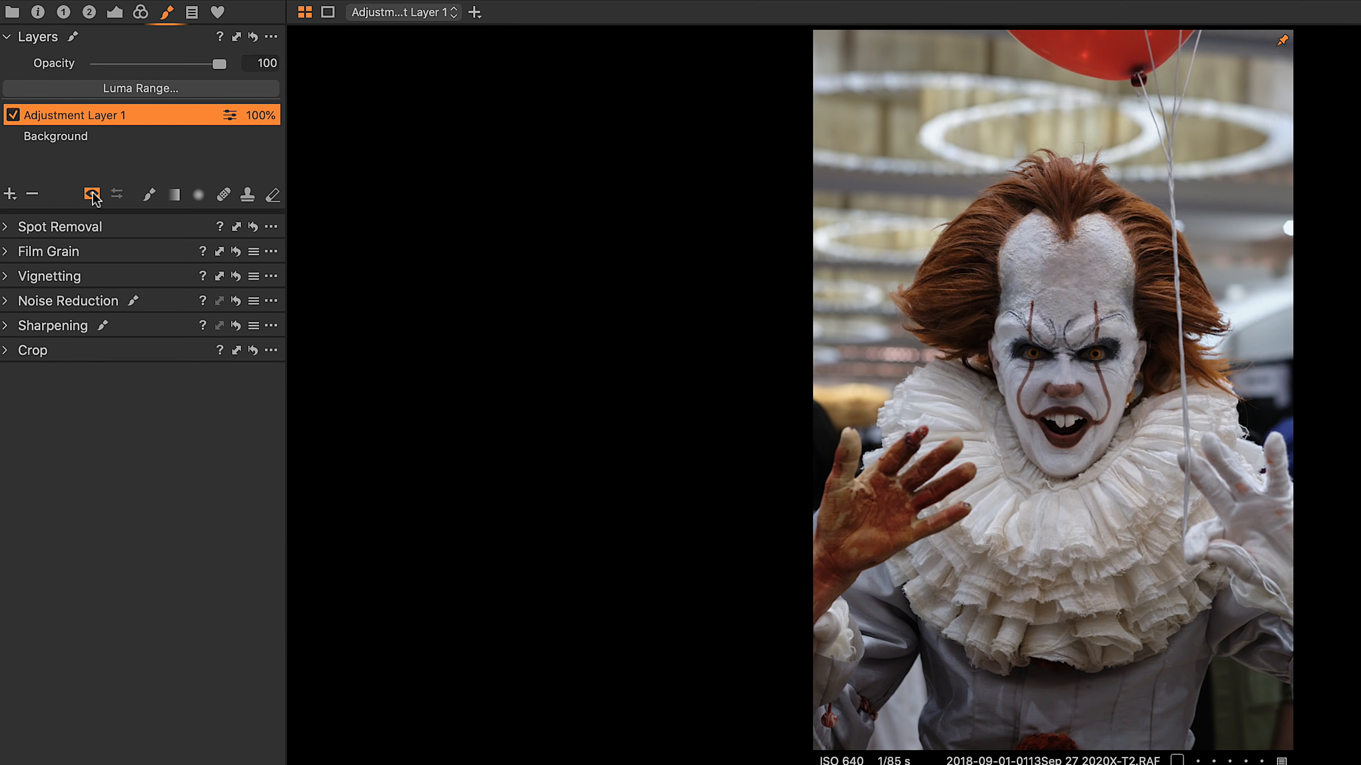
pyautogui.click(152, 277)
pyautogui.click(128, 201)
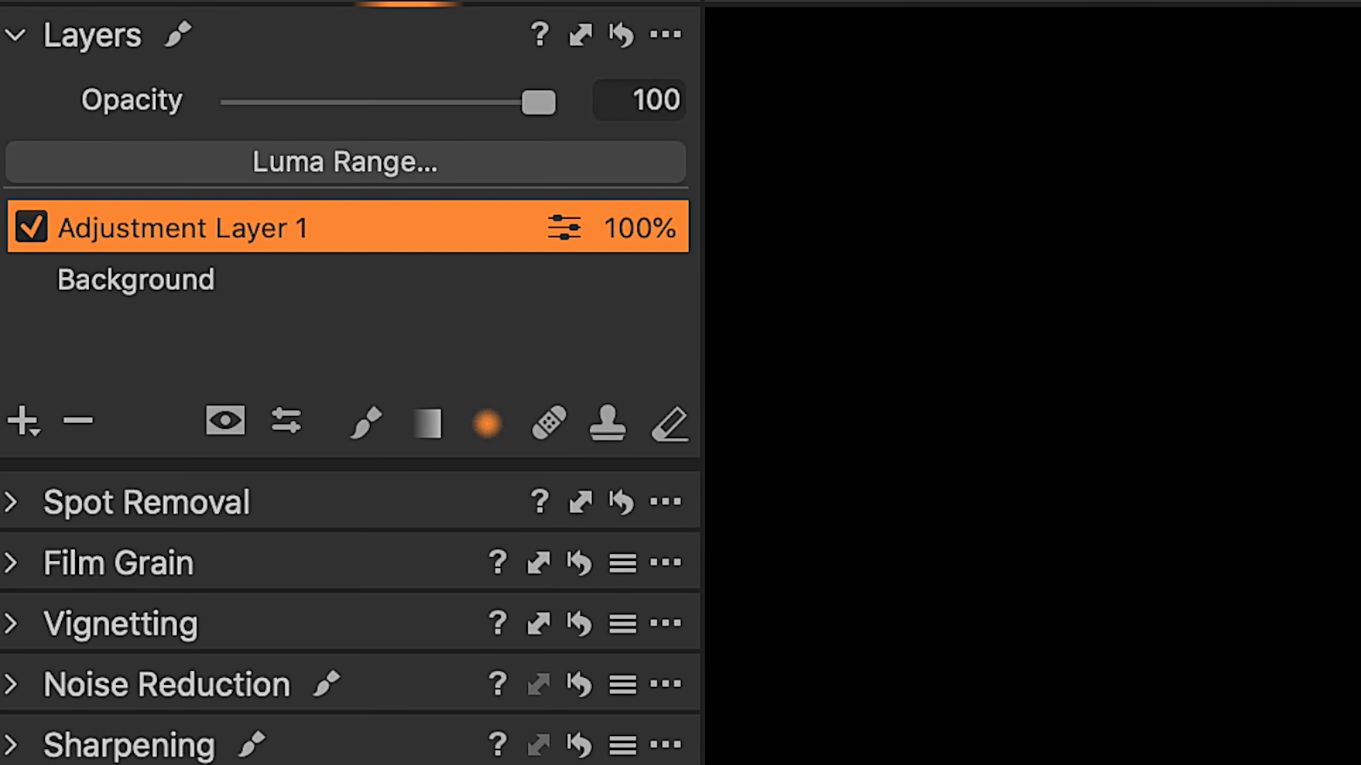
pyautogui.moveTo(1050, 286); pyautogui.dragTo(1066, 338)
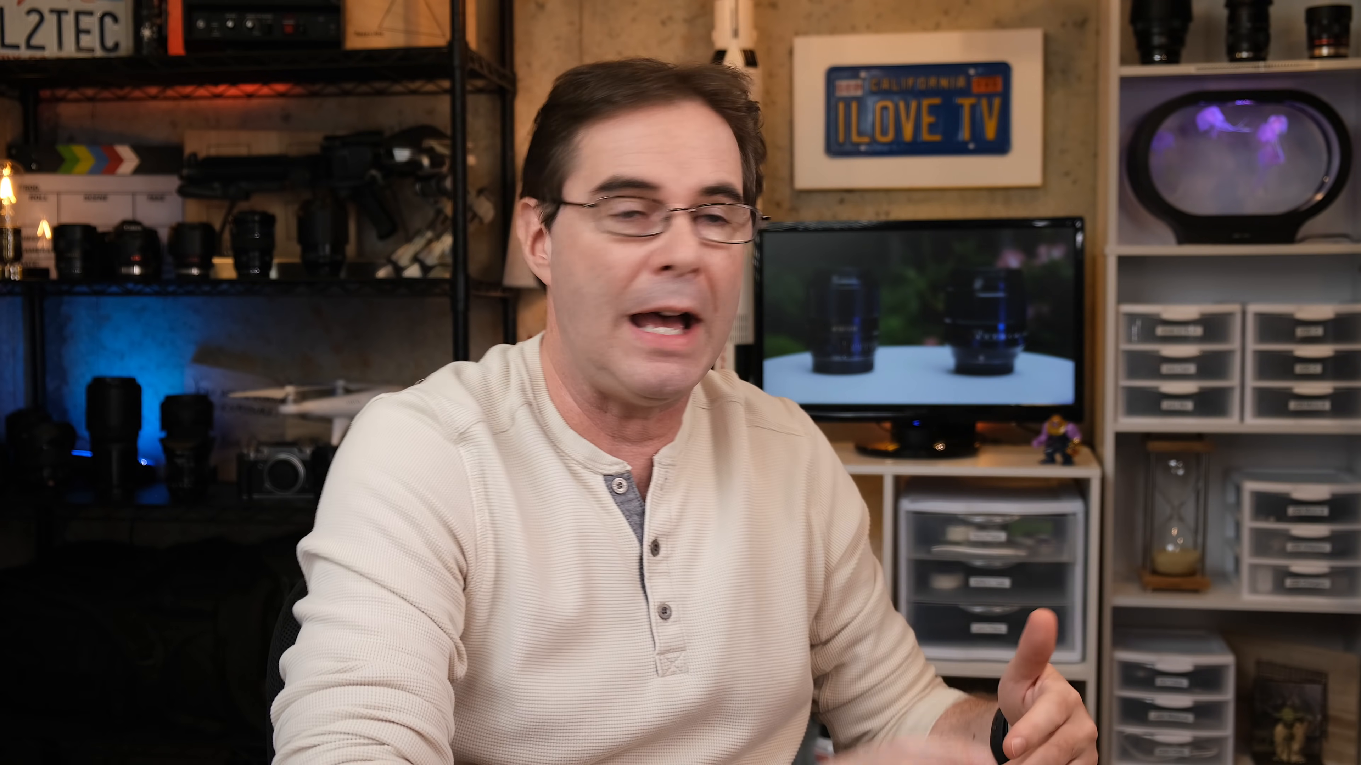
pyautogui.click(9, 194)
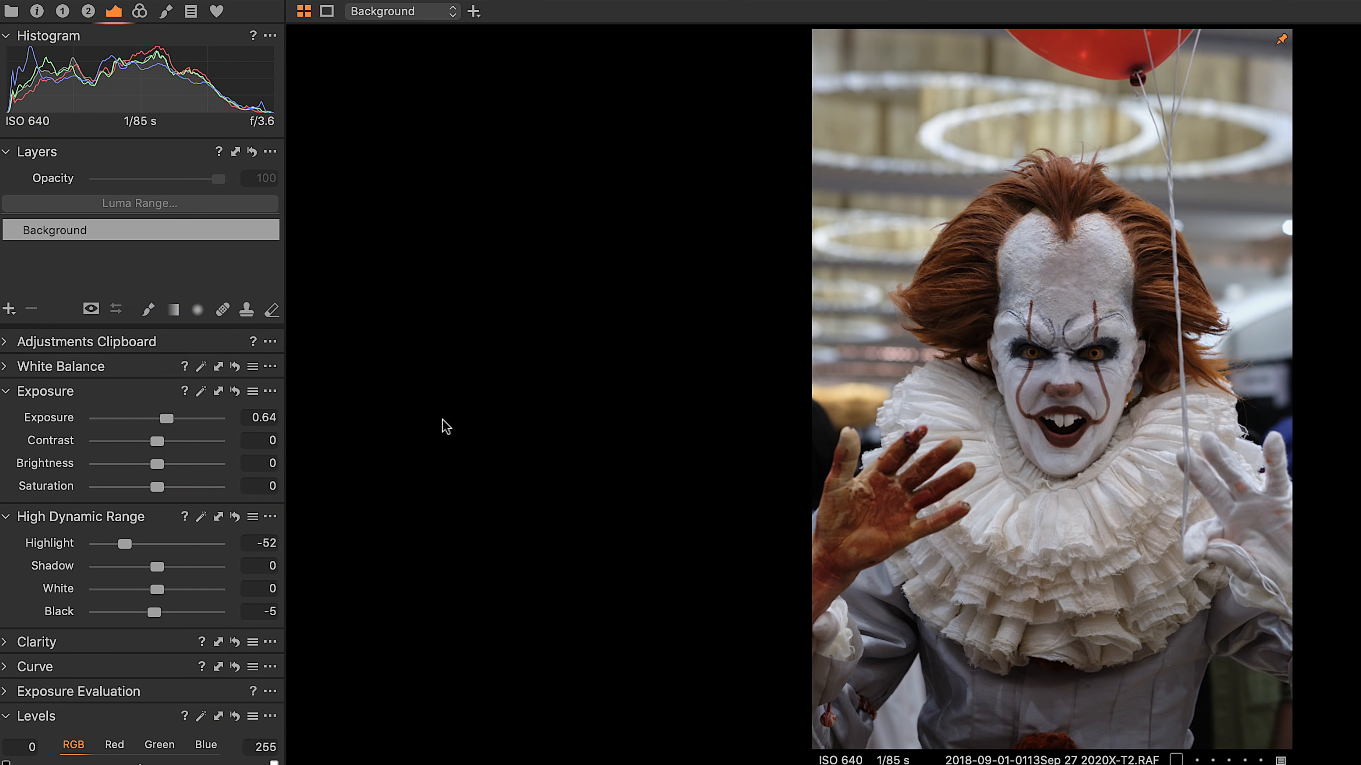
# Reset the Background layer's Highlight, Black and Exposure adjustments to their default of 0.
pyautogui.doubleClick(127, 543)
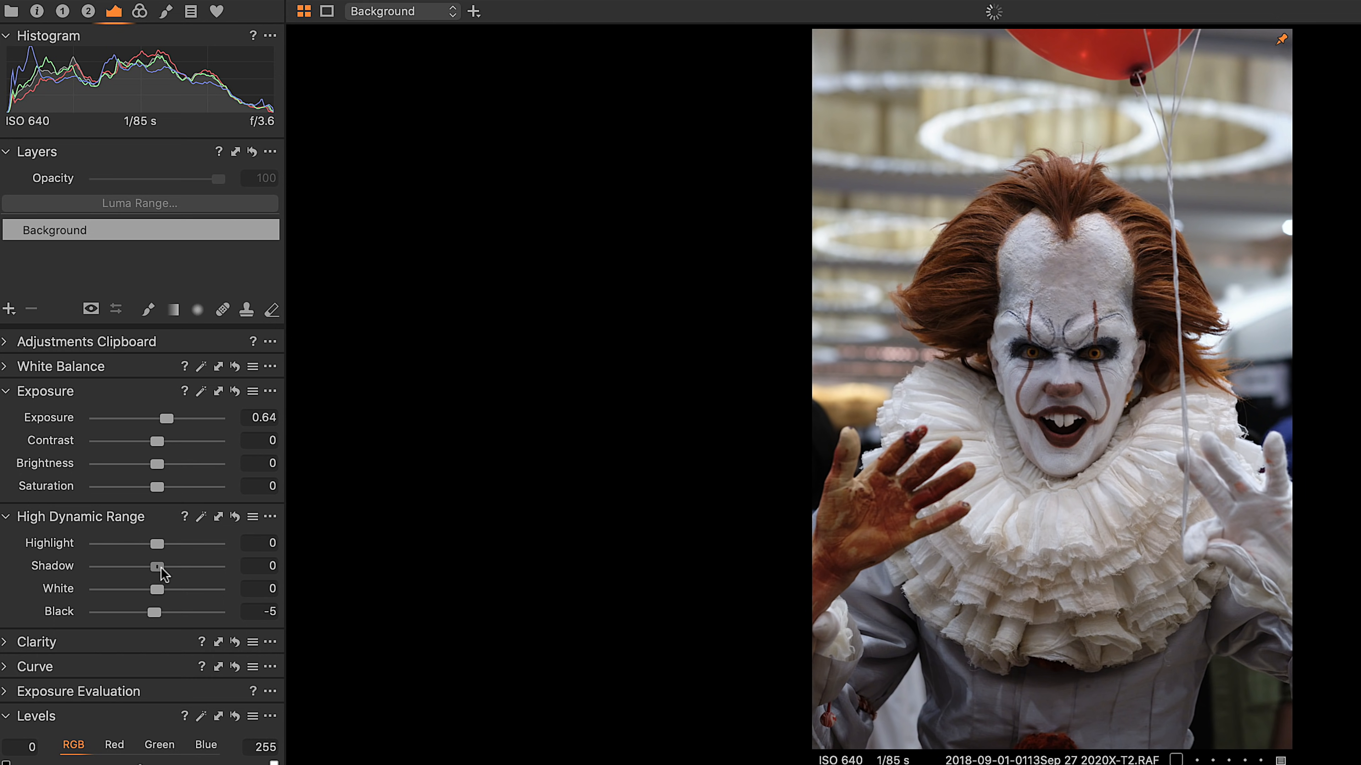
pyautogui.doubleClick(155, 613)
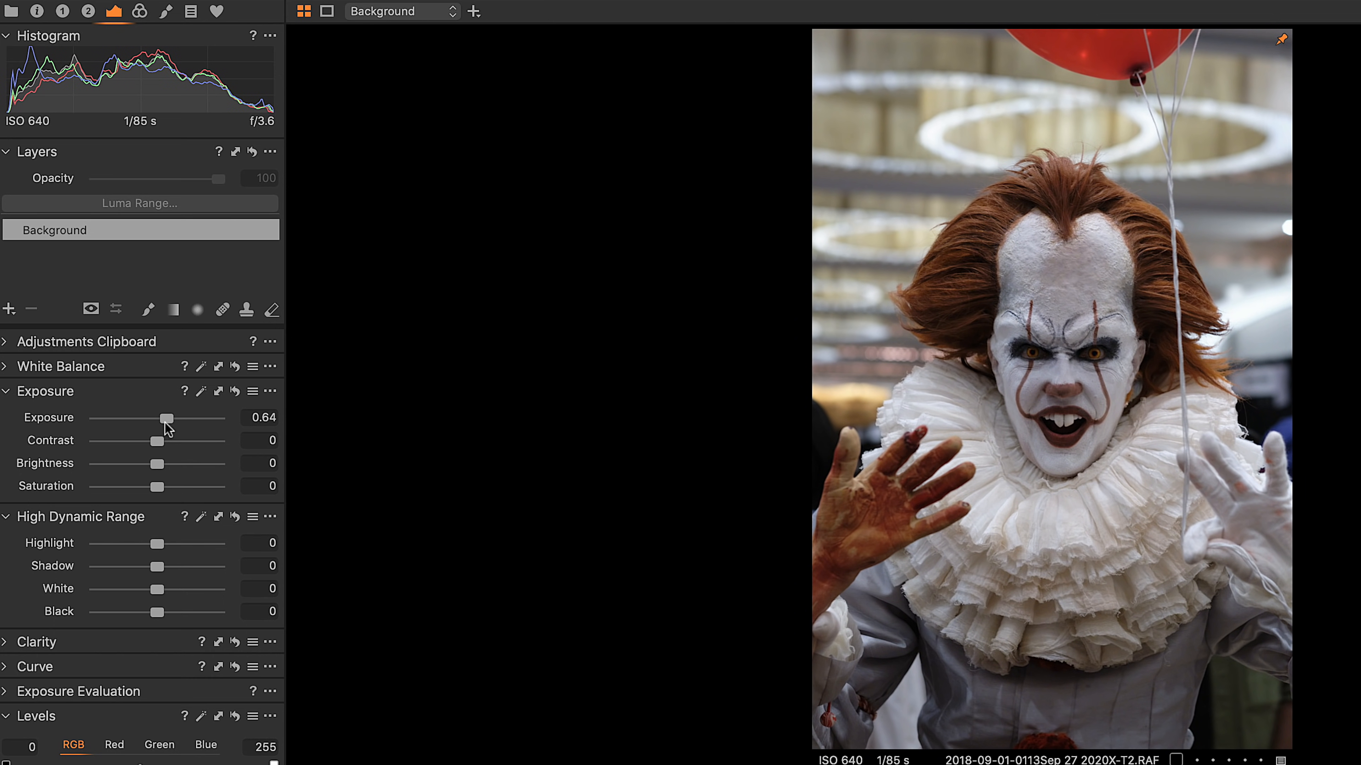
pyautogui.doubleClick(167, 419)
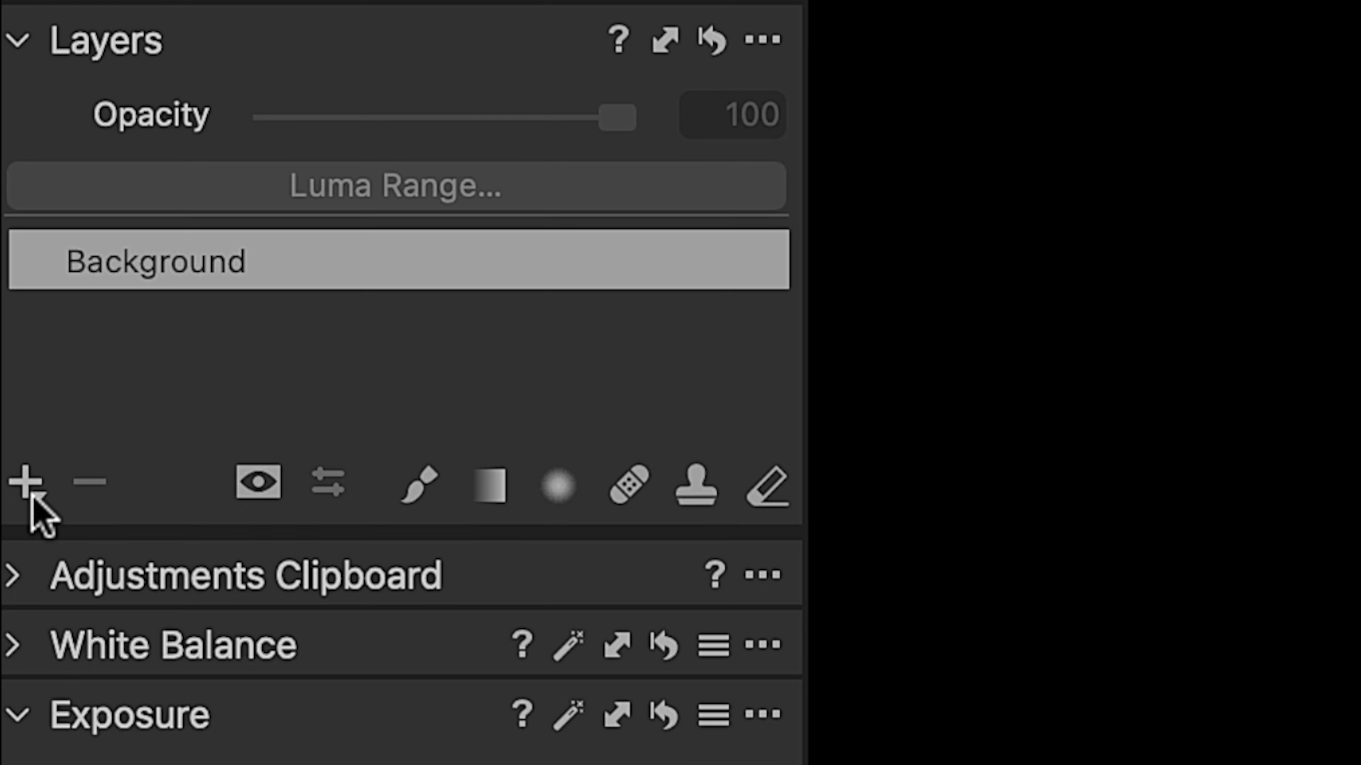
# Add a filled adjustment layer above the Background and name it "Exposure".
pyautogui.click(28, 485)
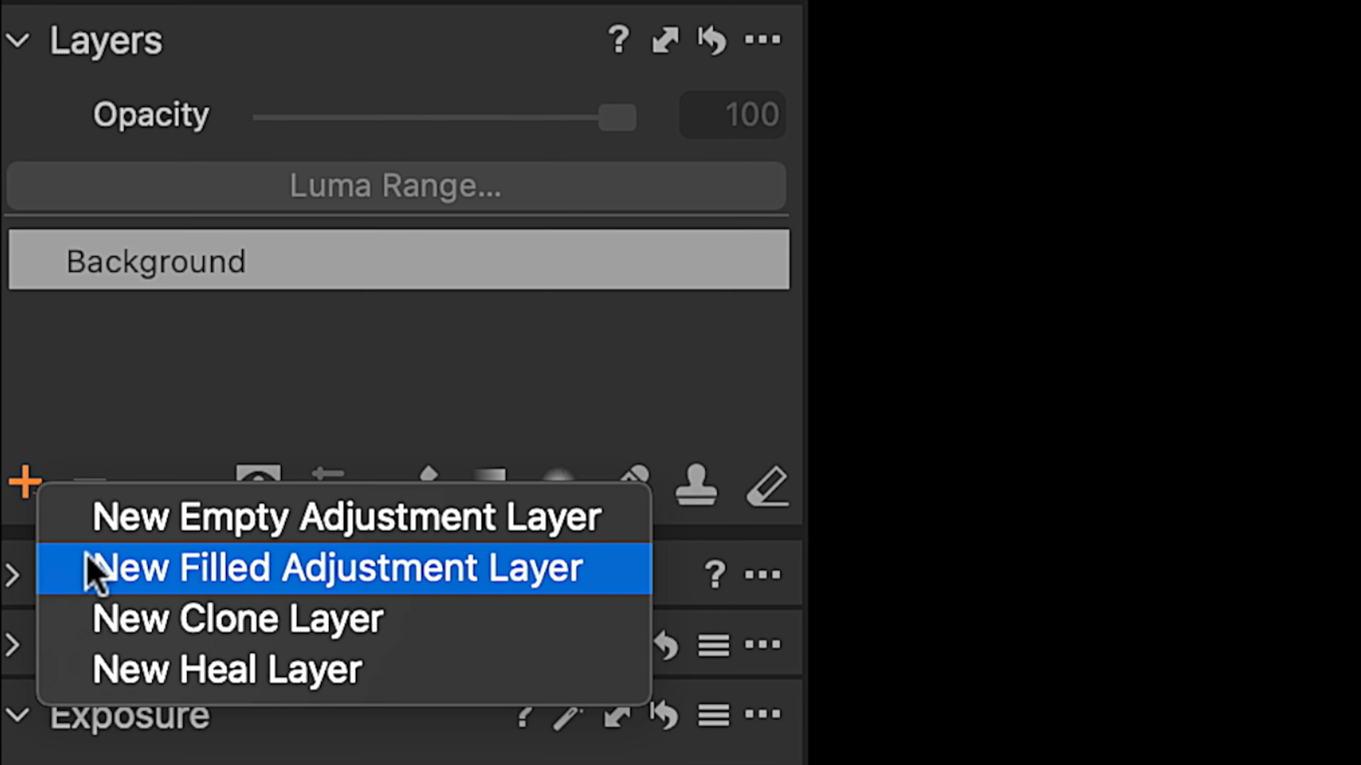
pyautogui.click(94, 569)
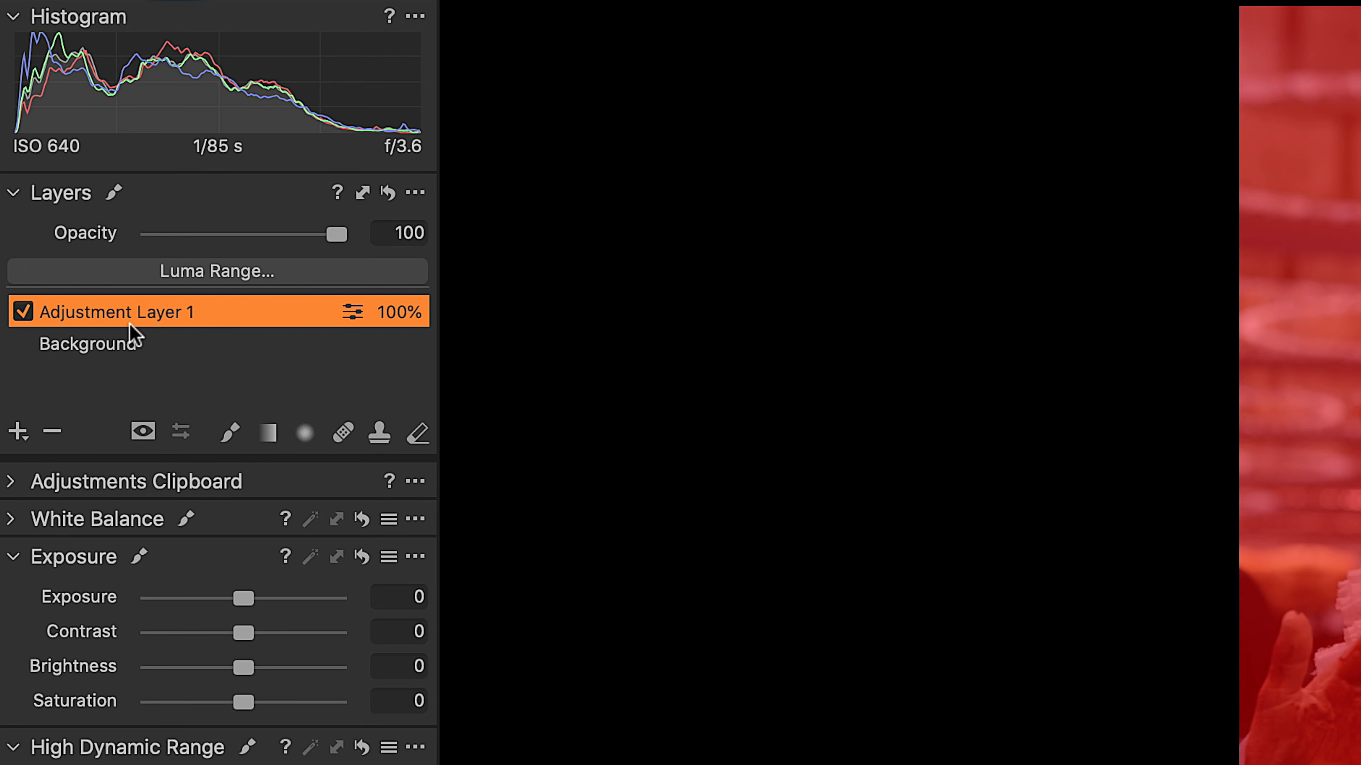
pyautogui.doubleClick(129, 322)
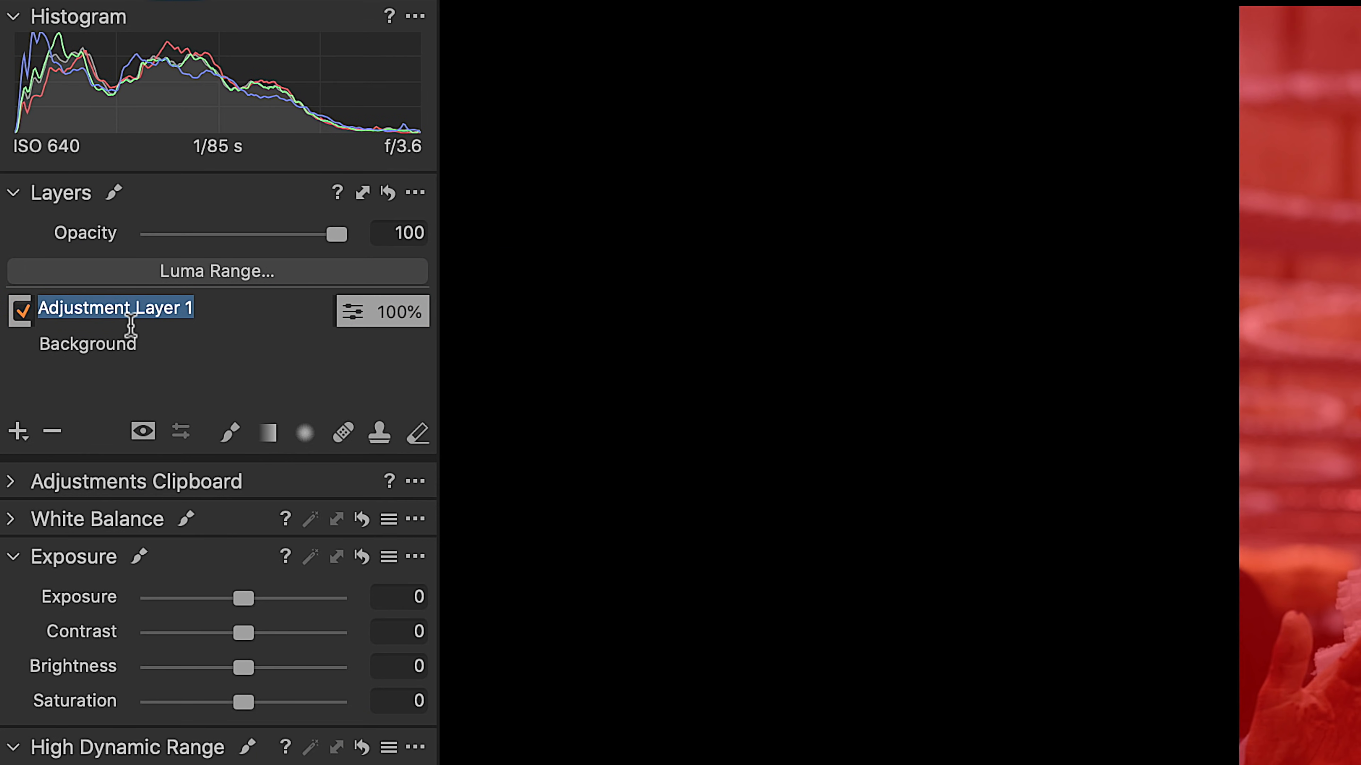
pyautogui.write('Exposure')
pyautogui.press('Return')
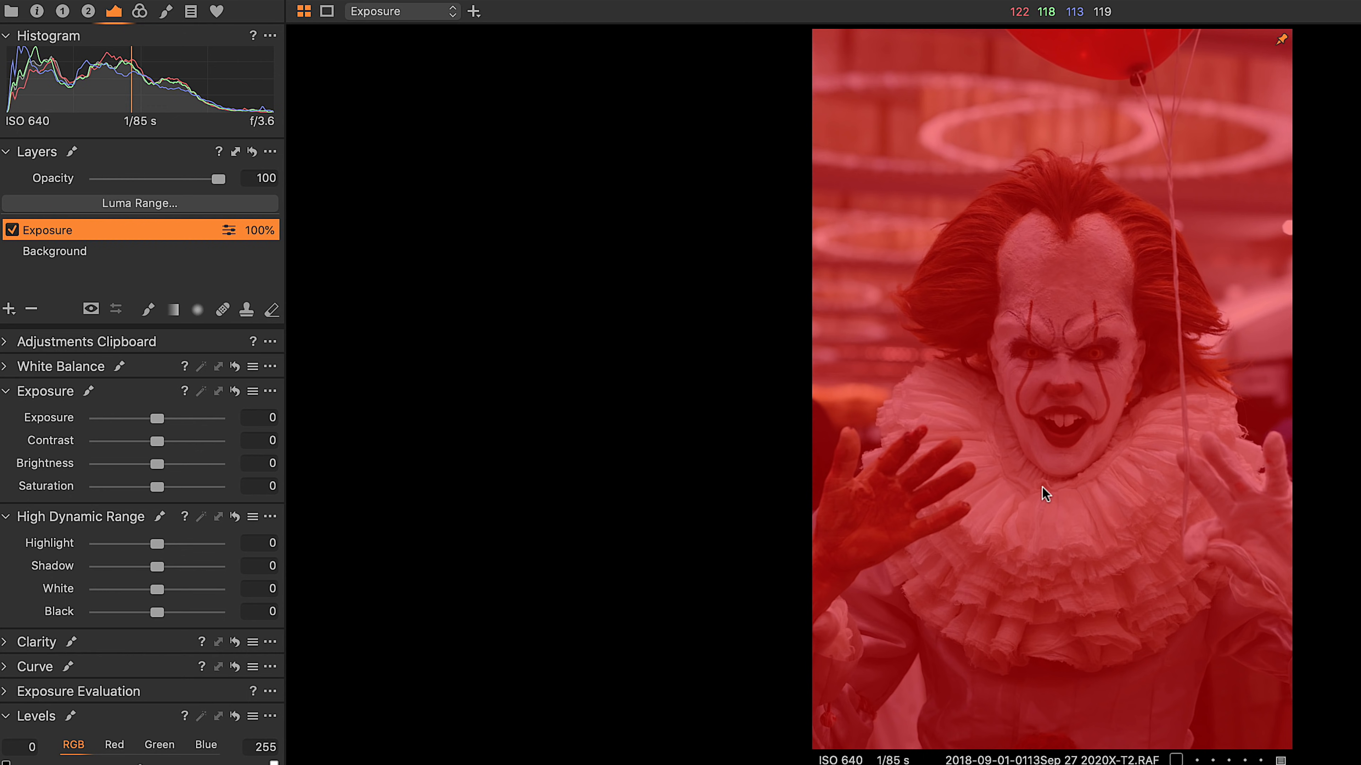
# Display the mask only when drawing and raise the Exposure layer's exposure to 1.01.
pyautogui.click(8, 310)
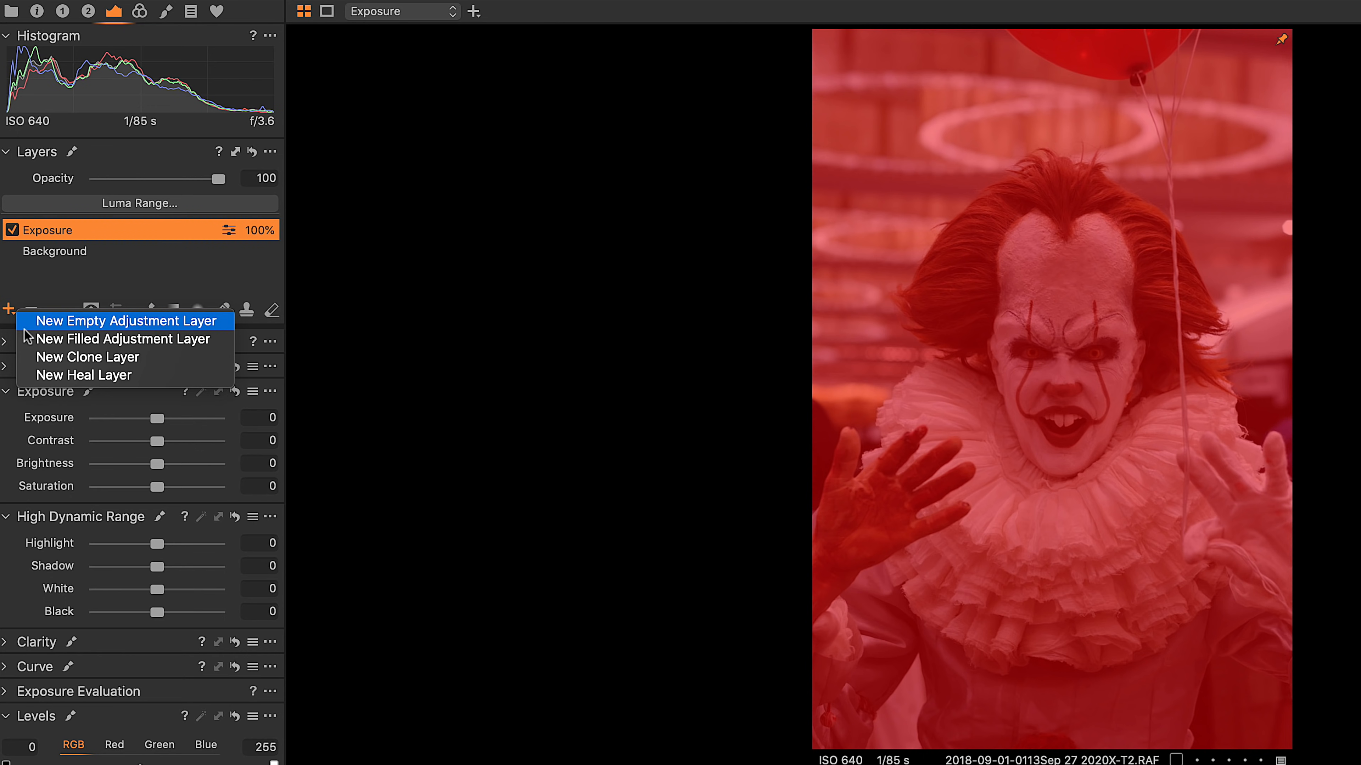
pyautogui.click(440, 398)
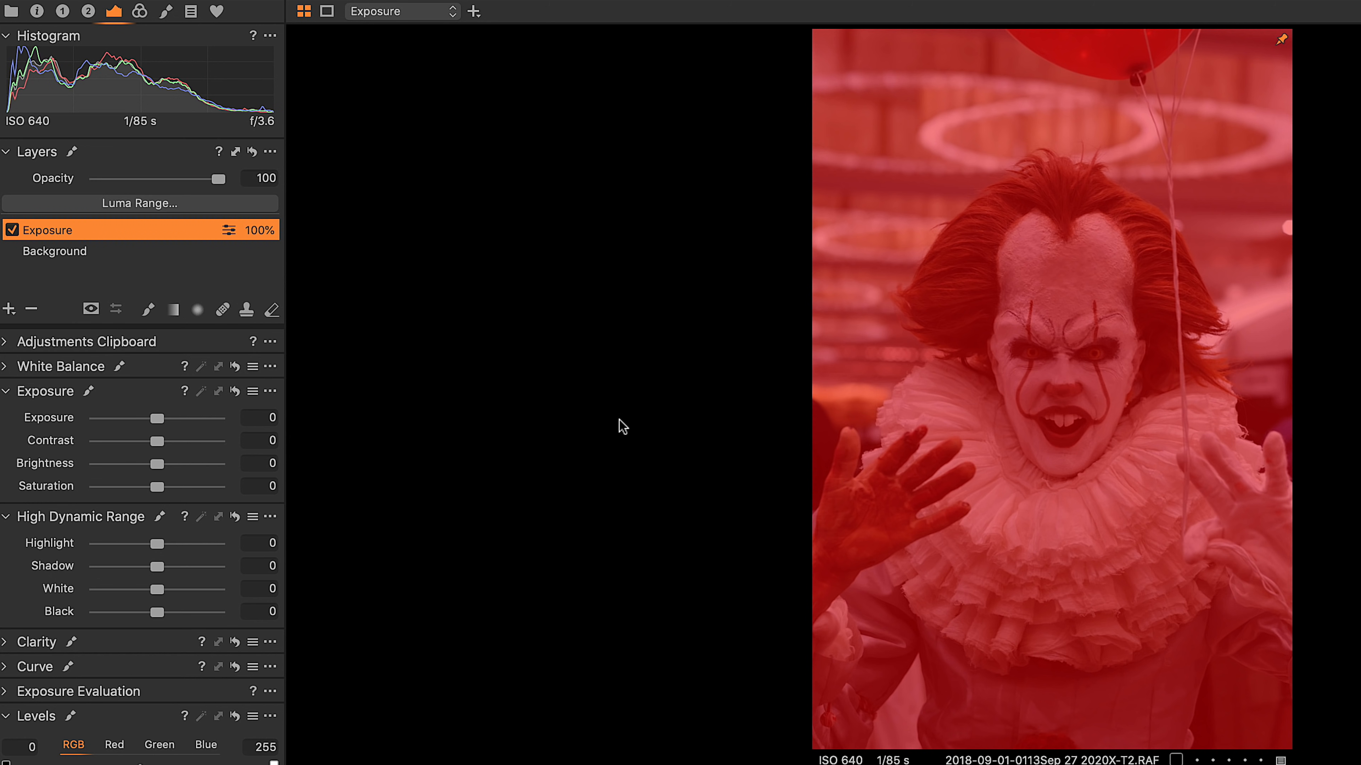
pyautogui.click(90, 309)
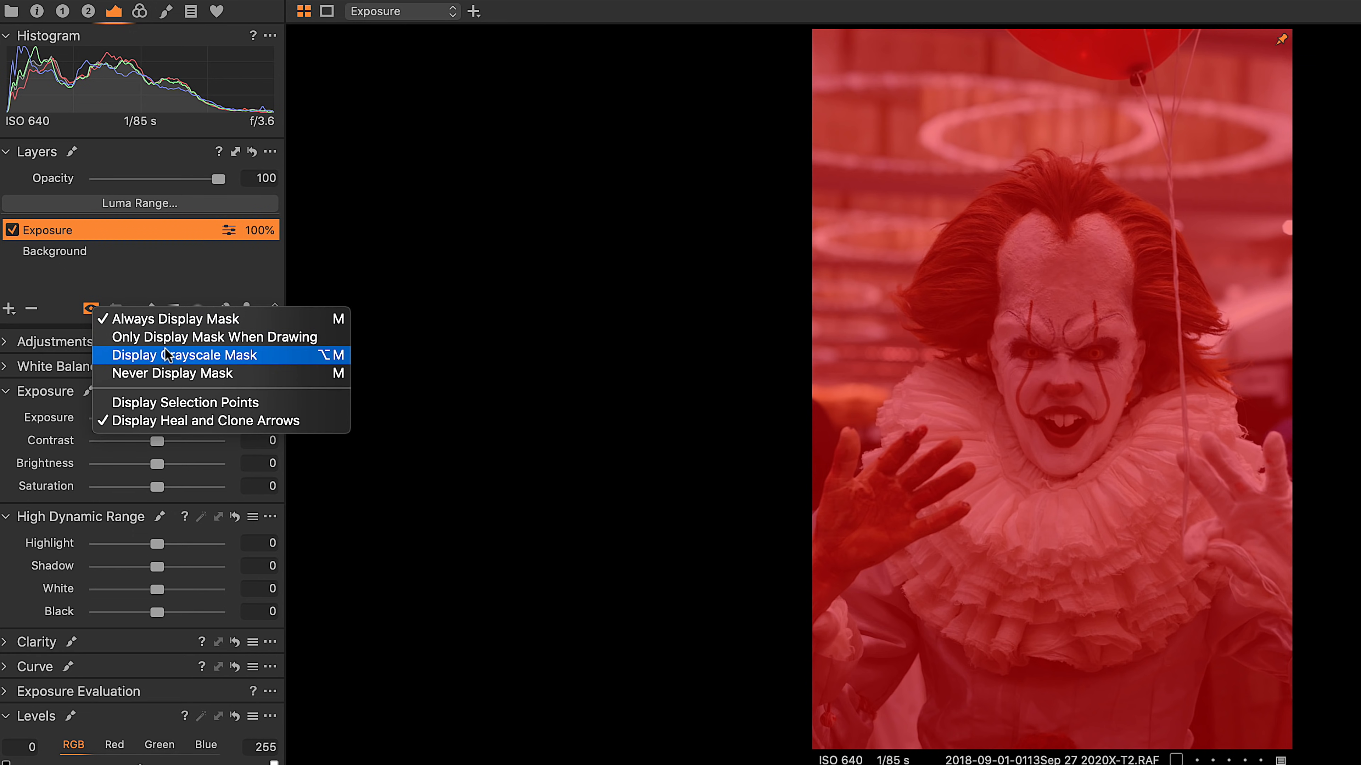
pyautogui.click(170, 339)
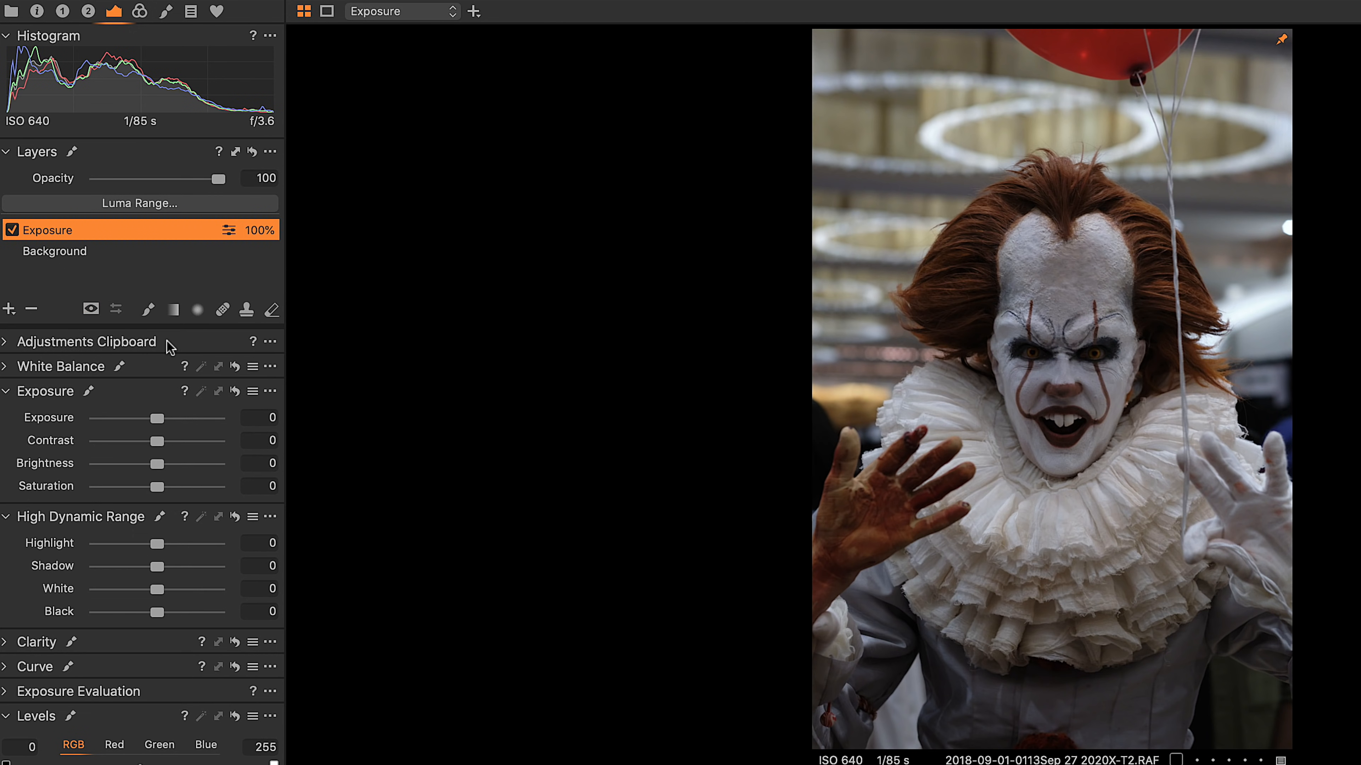
pyautogui.moveTo(161, 420); pyautogui.dragTo(179, 422)
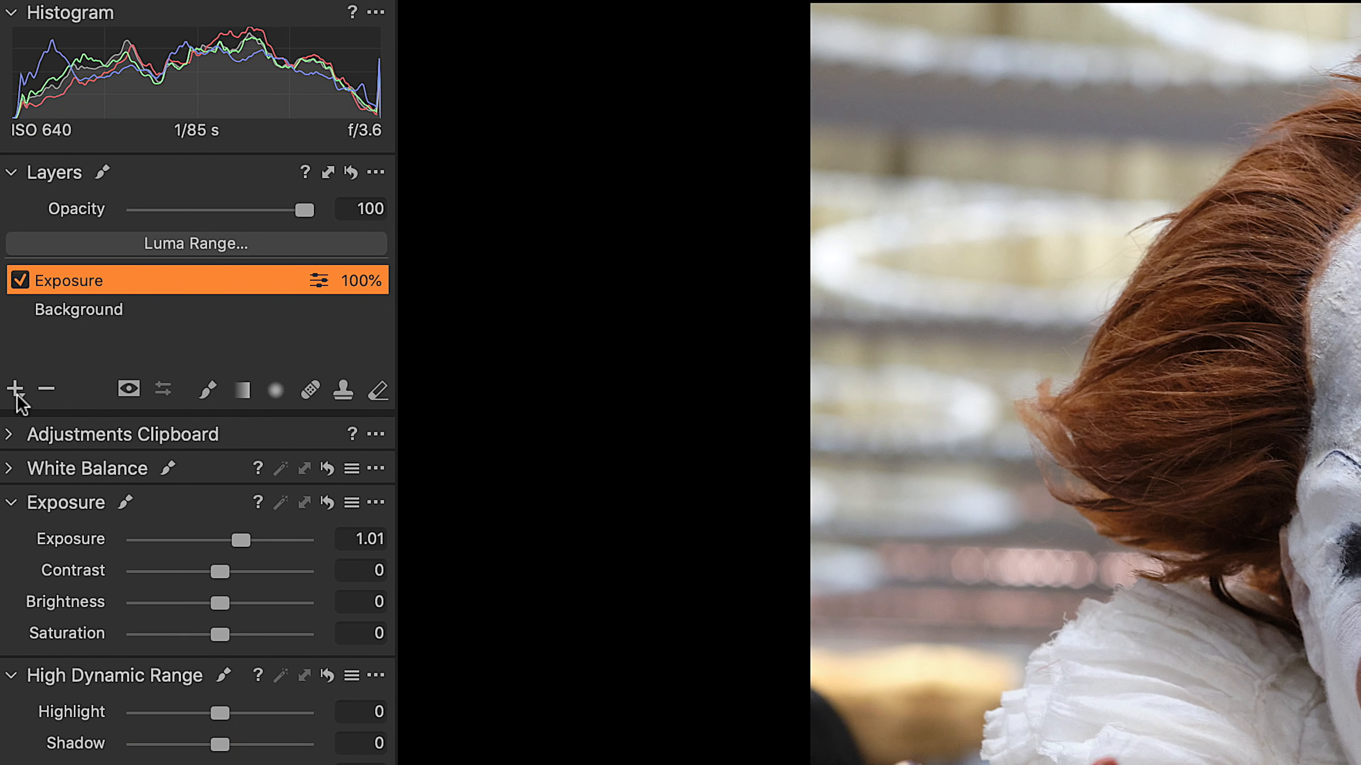
# Add an empty adjustment layer above the Exposure layer and name it "Fix hotel background".
pyautogui.click(15, 389)
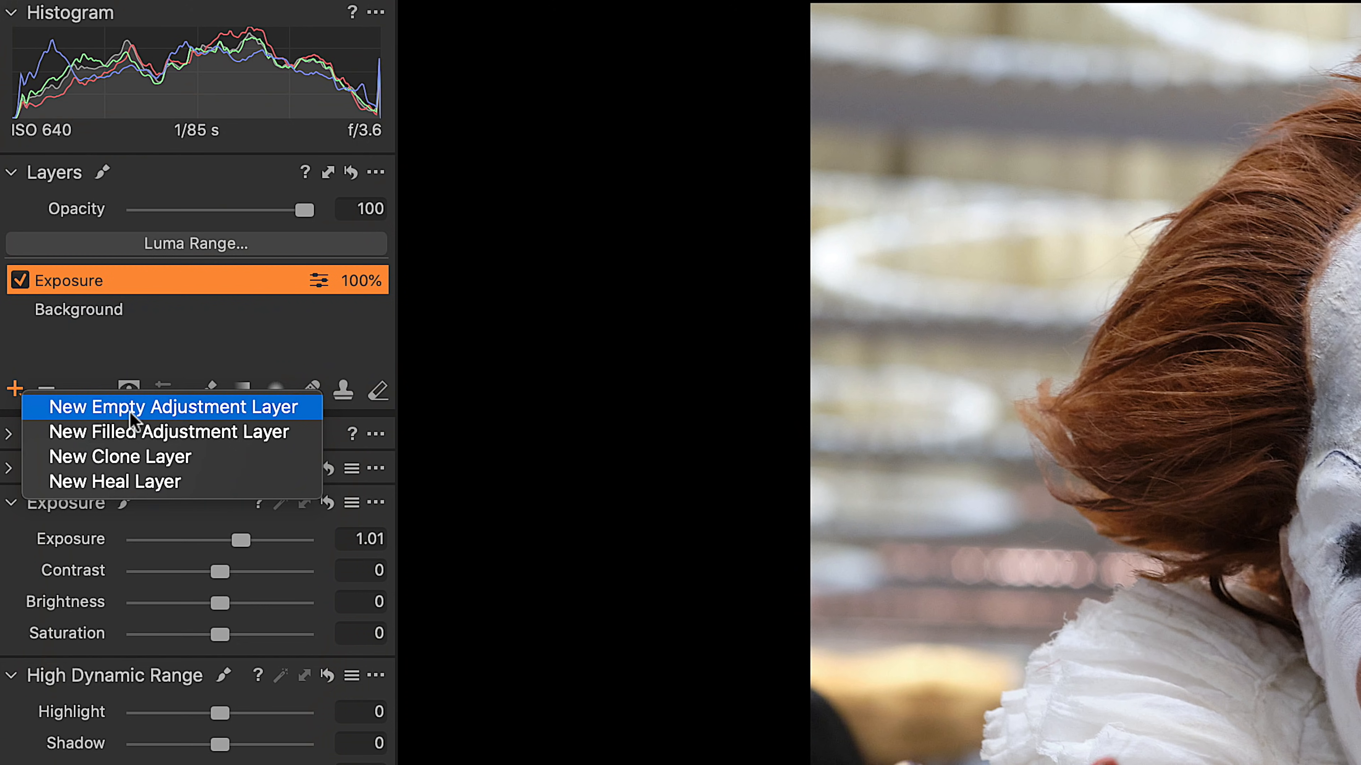
pyautogui.click(130, 412)
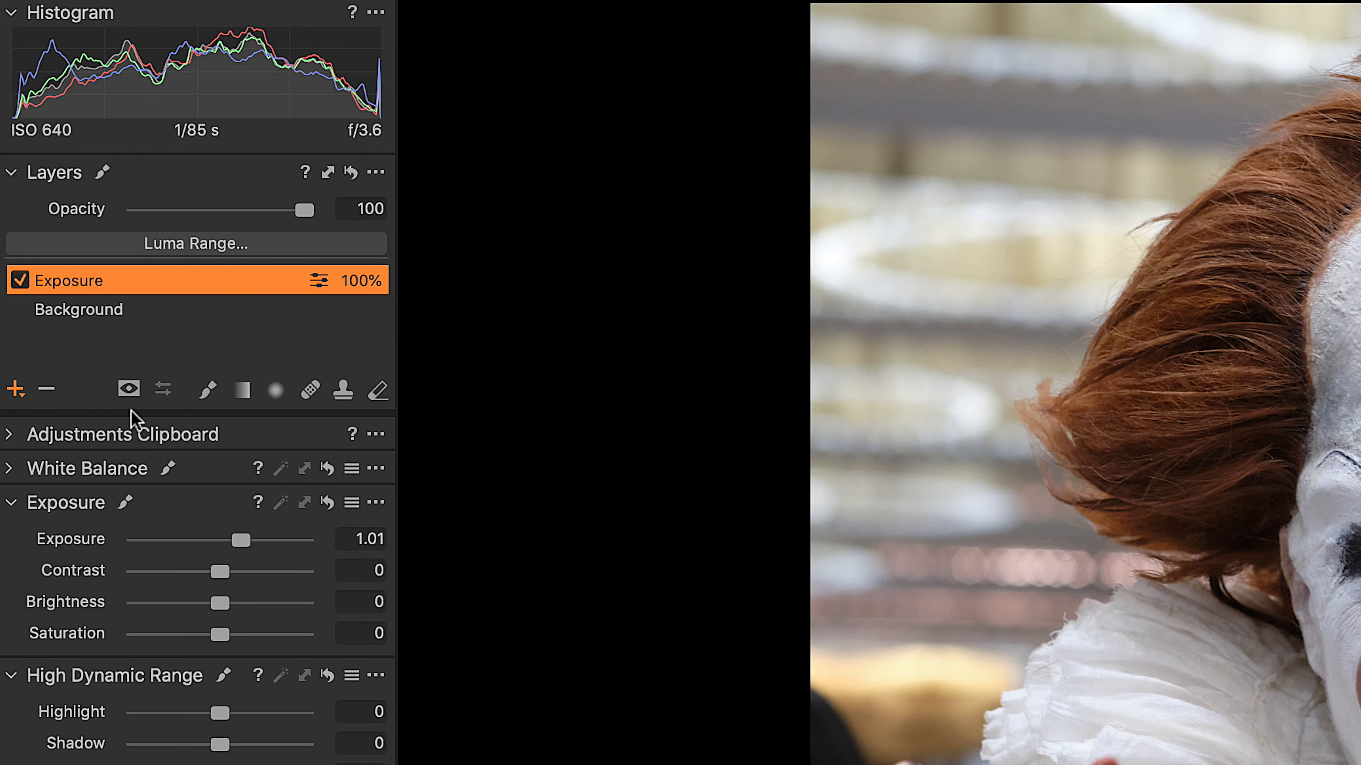
pyautogui.doubleClick(58, 256)
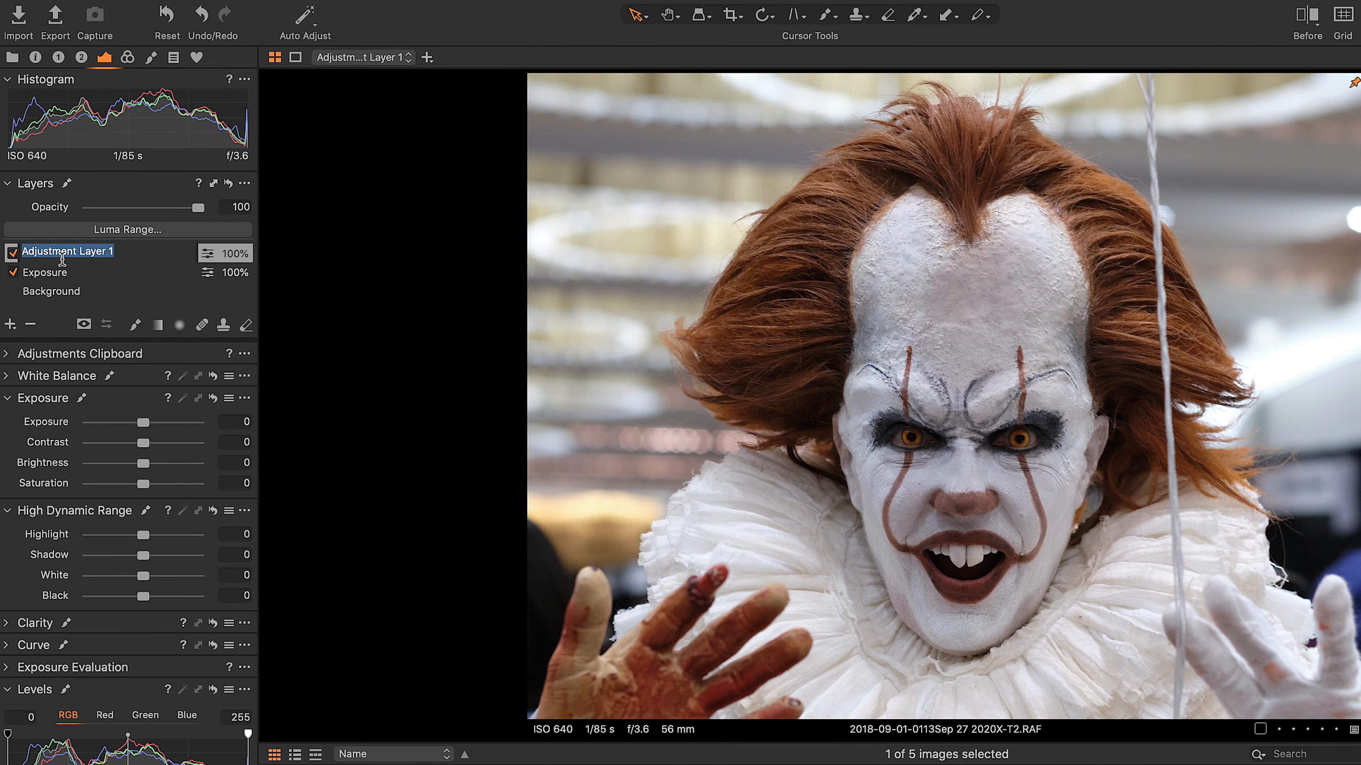
pyautogui.write('Fix hot')
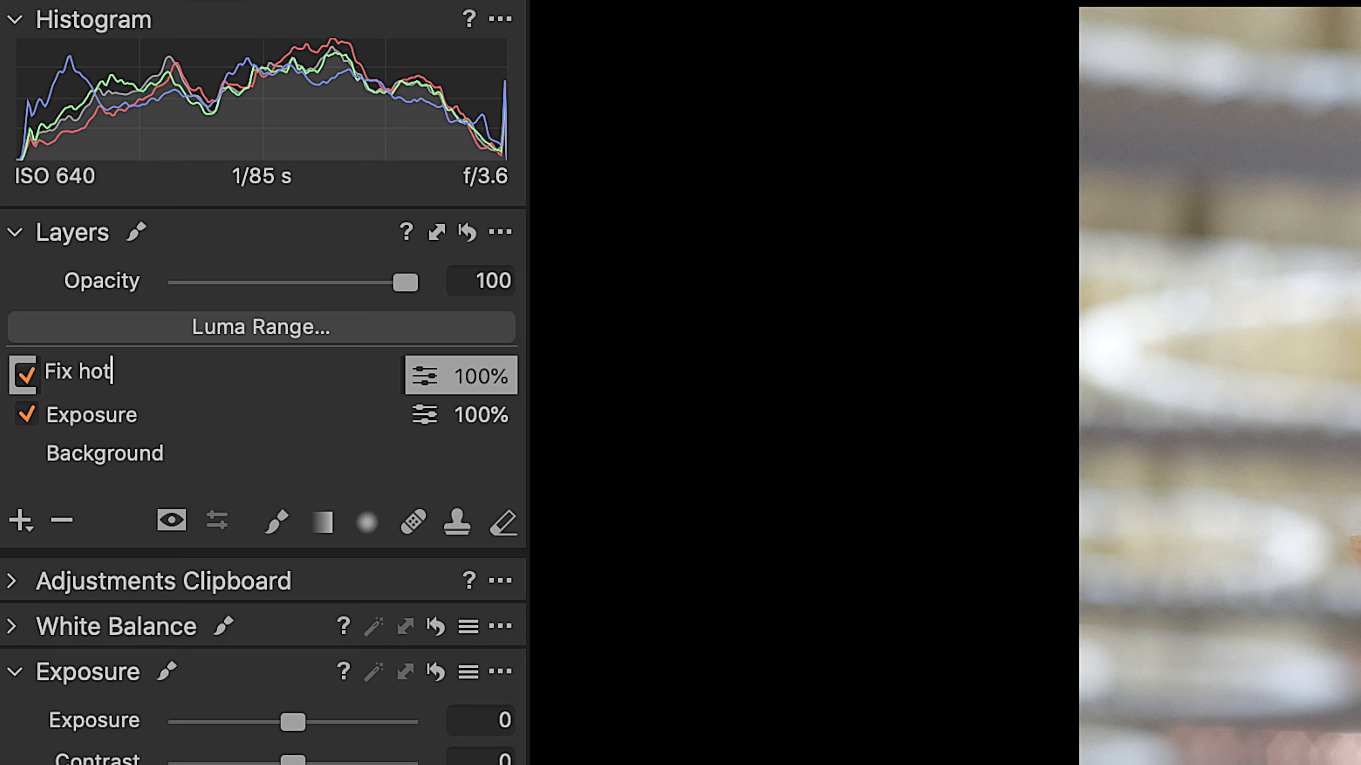
pyautogui.write('el background')
pyautogui.press('Return')
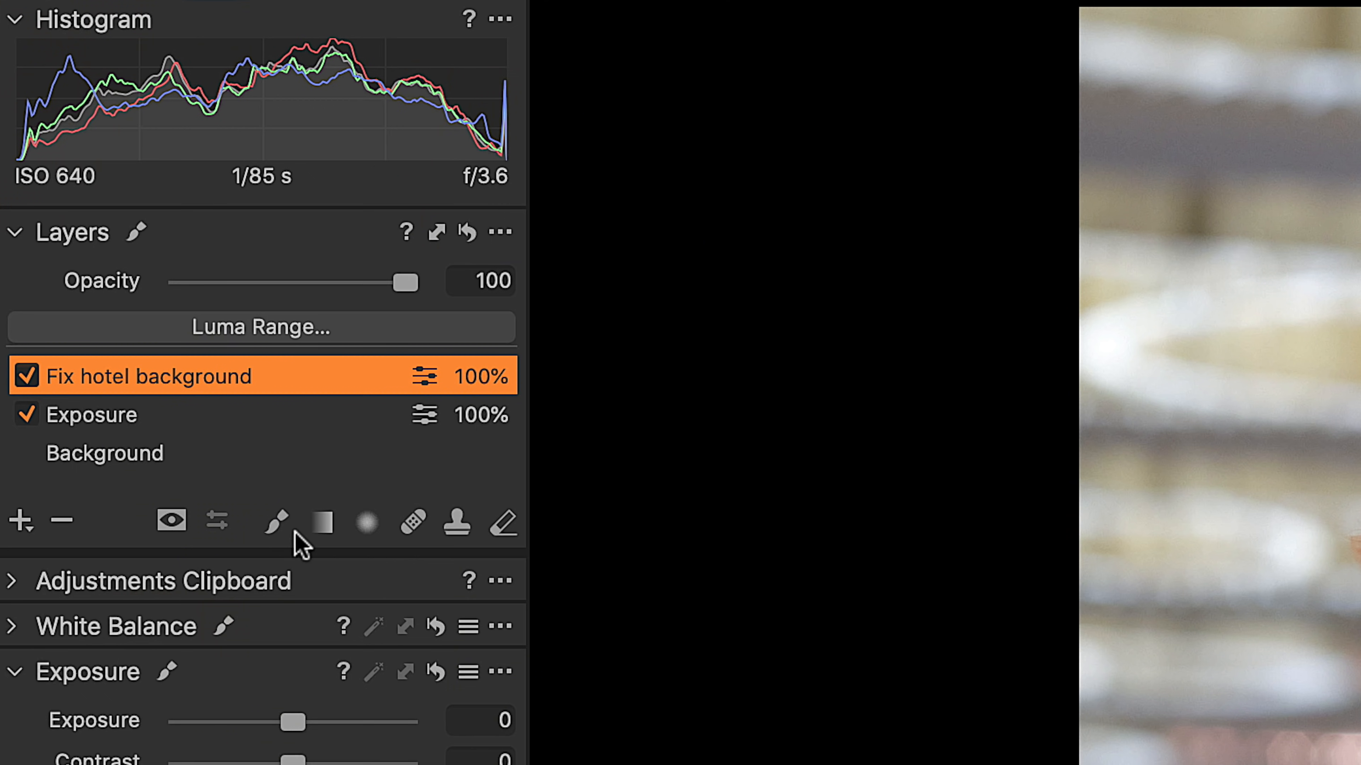
# Resize the mask brush and paint over the blown-out background area and two light spots beside the clown's hair and balloon string.
pyautogui.click(272, 524)
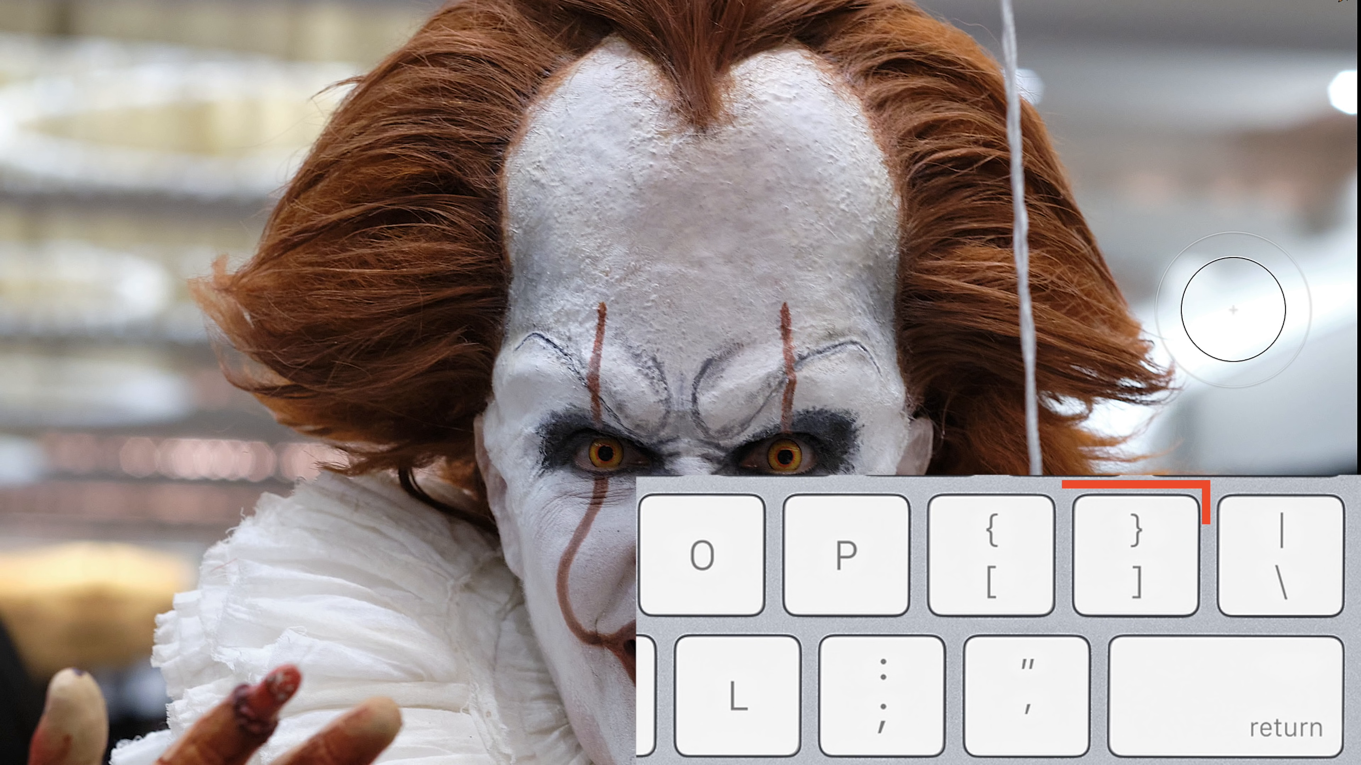
pyautogui.press('[')
pyautogui.press('[')
pyautogui.press('[')
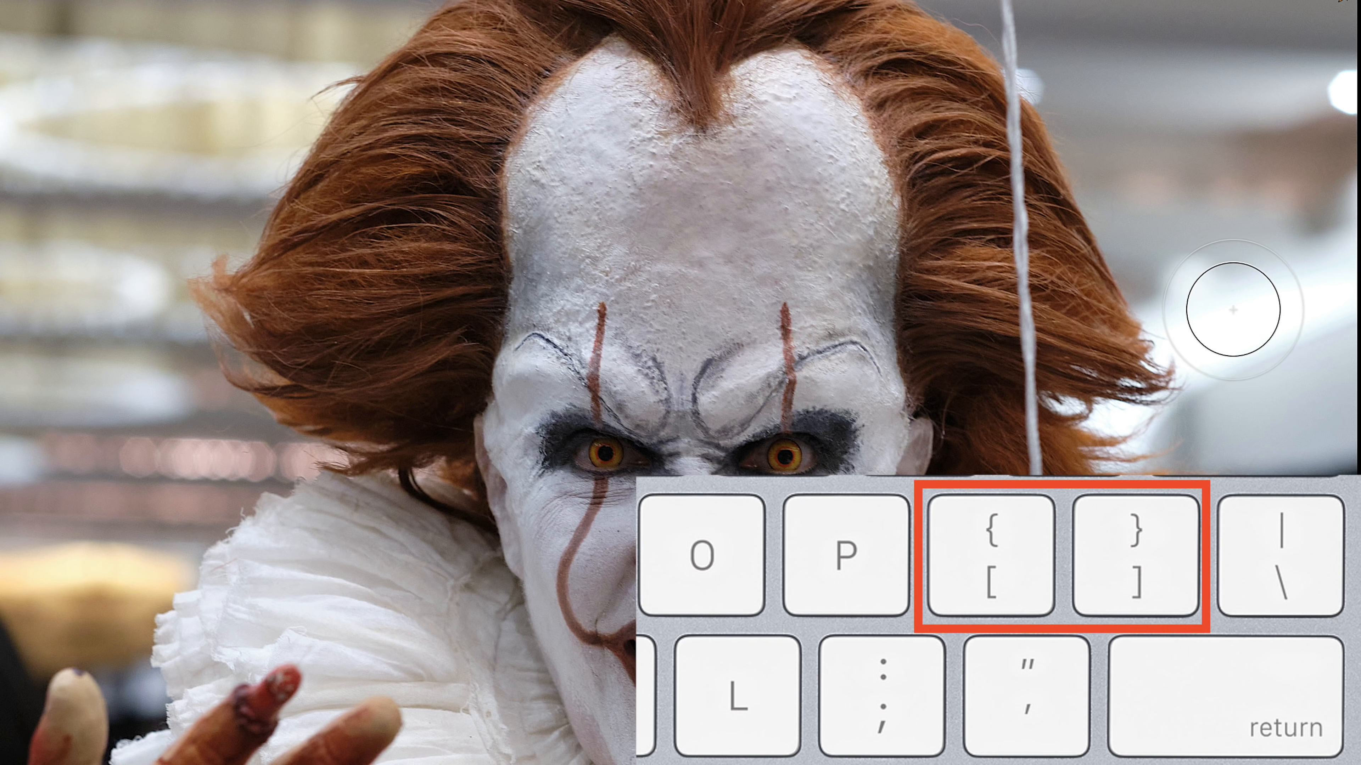
pyautogui.press('[')
pyautogui.press('[')
pyautogui.press('[')
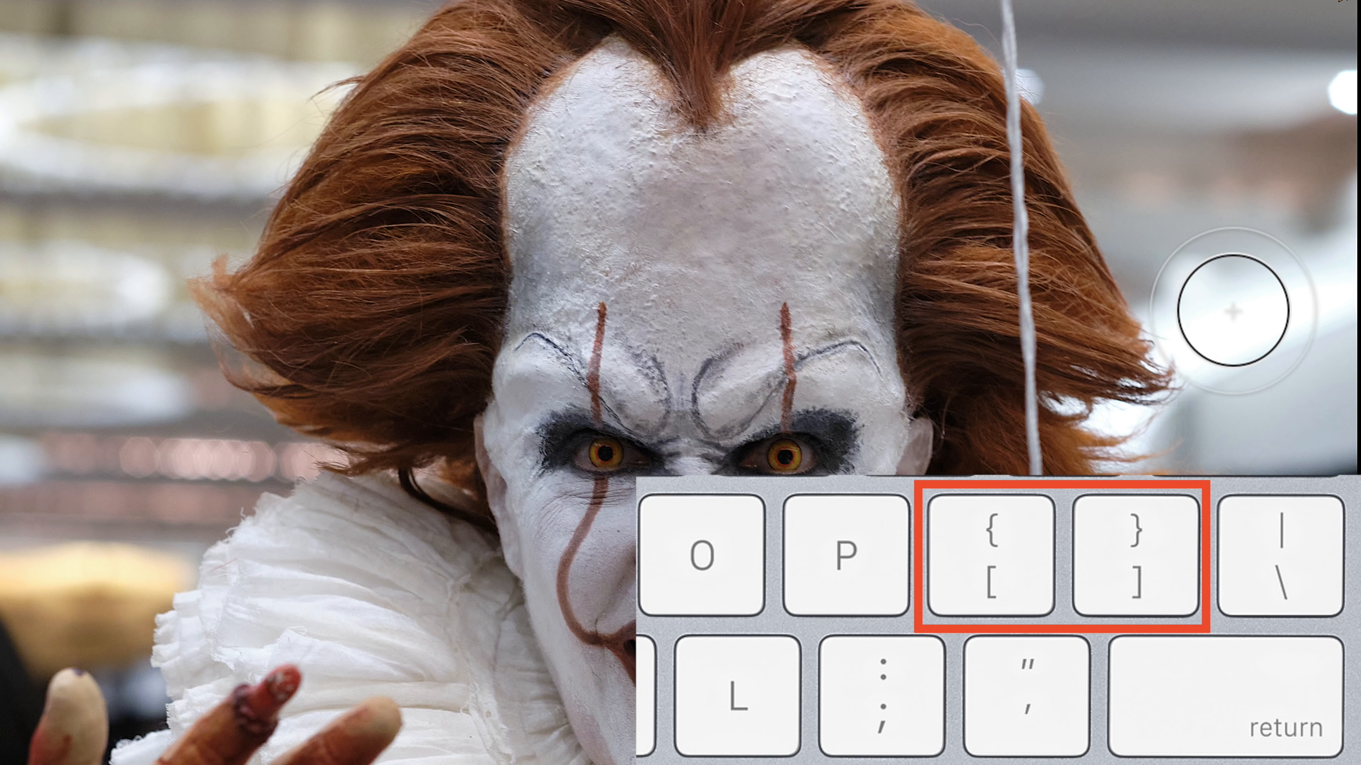
pyautogui.press(']')
pyautogui.press(']')
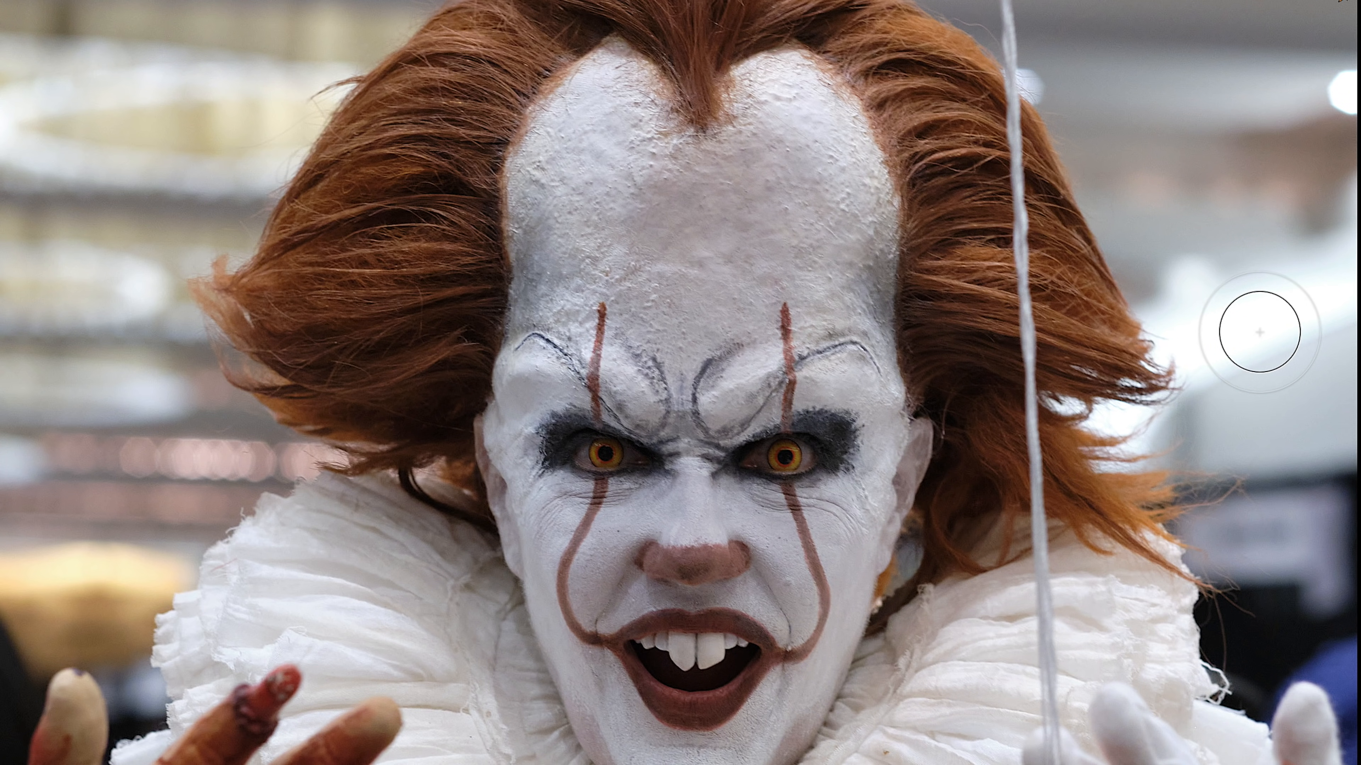
pyautogui.moveTo(1258, 328)
pyautogui.mouseDown()
pyautogui.moveTo(1279, 289)
pyautogui.moveTo(1312, 295)
pyautogui.moveTo(1339, 176)
pyautogui.moveTo(1192, 309)
pyautogui.moveTo(1136, 407)
pyautogui.moveTo(1088, 424)
pyautogui.moveTo(1068, 411)
pyautogui.moveTo(1126, 453)
pyautogui.mouseUp()
pyautogui.click(1351, 88)
pyautogui.click(1027, 79)
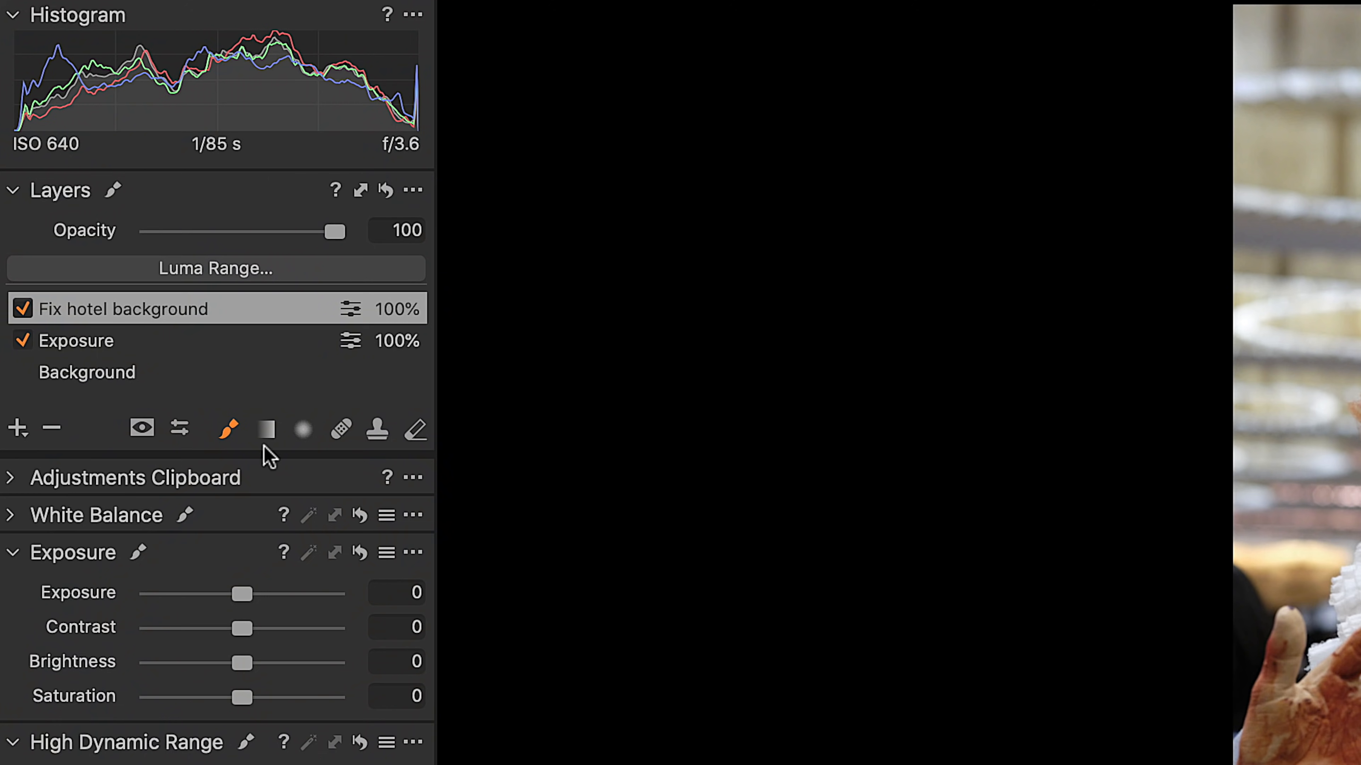
# Always display the mask and brush it over the bright ring-shaped ceiling lights around the clown's head.
pyautogui.click(142, 429)
pyautogui.click(237, 441)
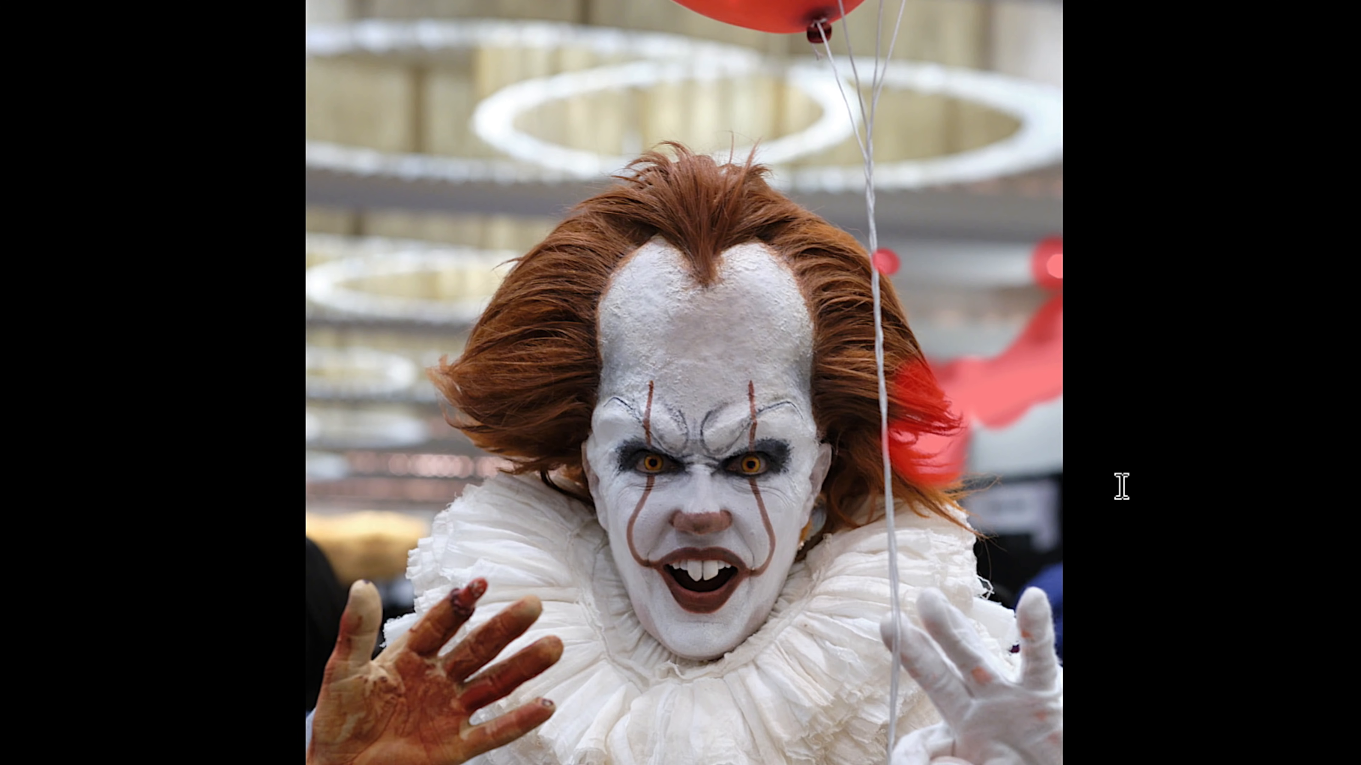
pyautogui.moveTo(1021, 101)
pyautogui.mouseDown()
pyautogui.moveTo(859, 68)
pyautogui.moveTo(930, 68)
pyautogui.moveTo(914, 74)
pyautogui.moveTo(1044, 103)
pyautogui.moveTo(1050, 156)
pyautogui.moveTo(1050, 139)
pyautogui.moveTo(997, 171)
pyautogui.moveTo(789, 177)
pyautogui.mouseUp()
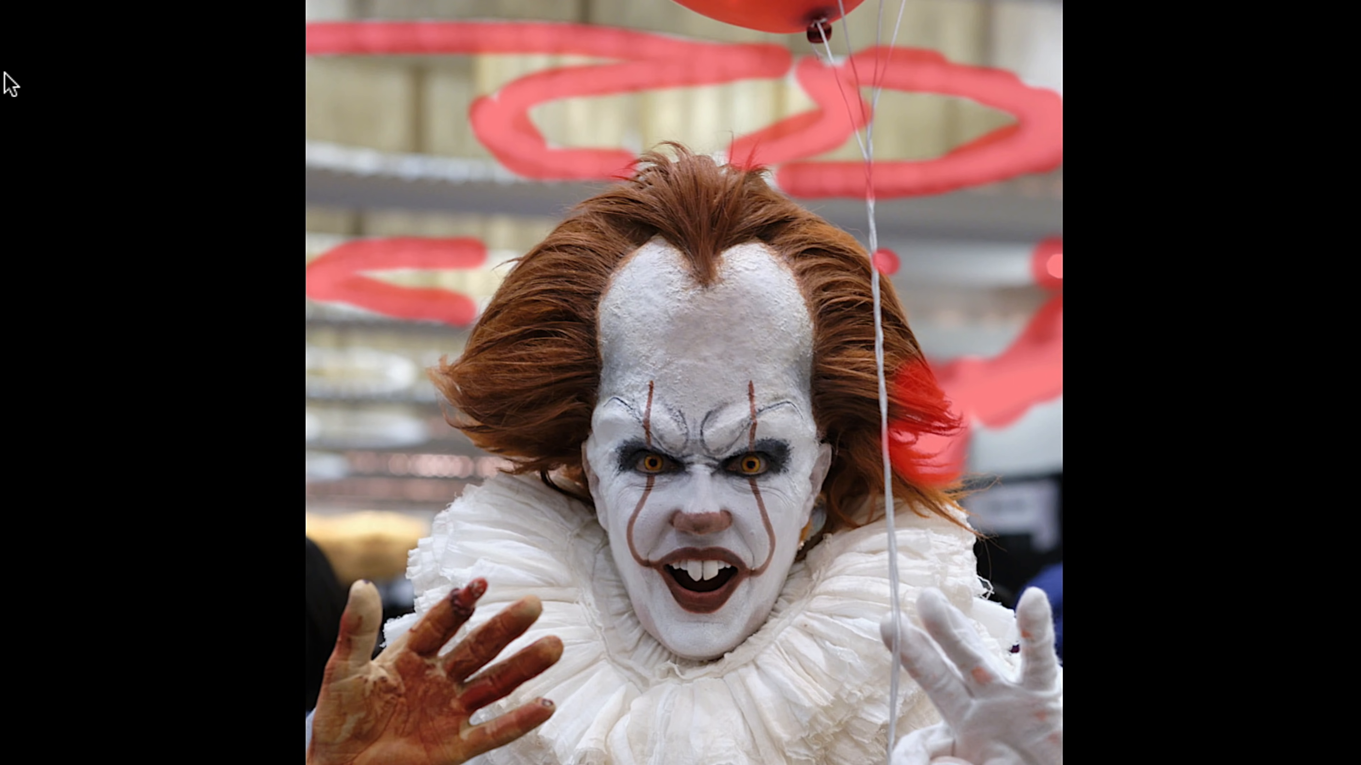
# Hide the mask overlay and lower the Fix hotel background layer's Highlight to -100.
pyautogui.press('o')
pyautogui.press('o')
pyautogui.press('o')
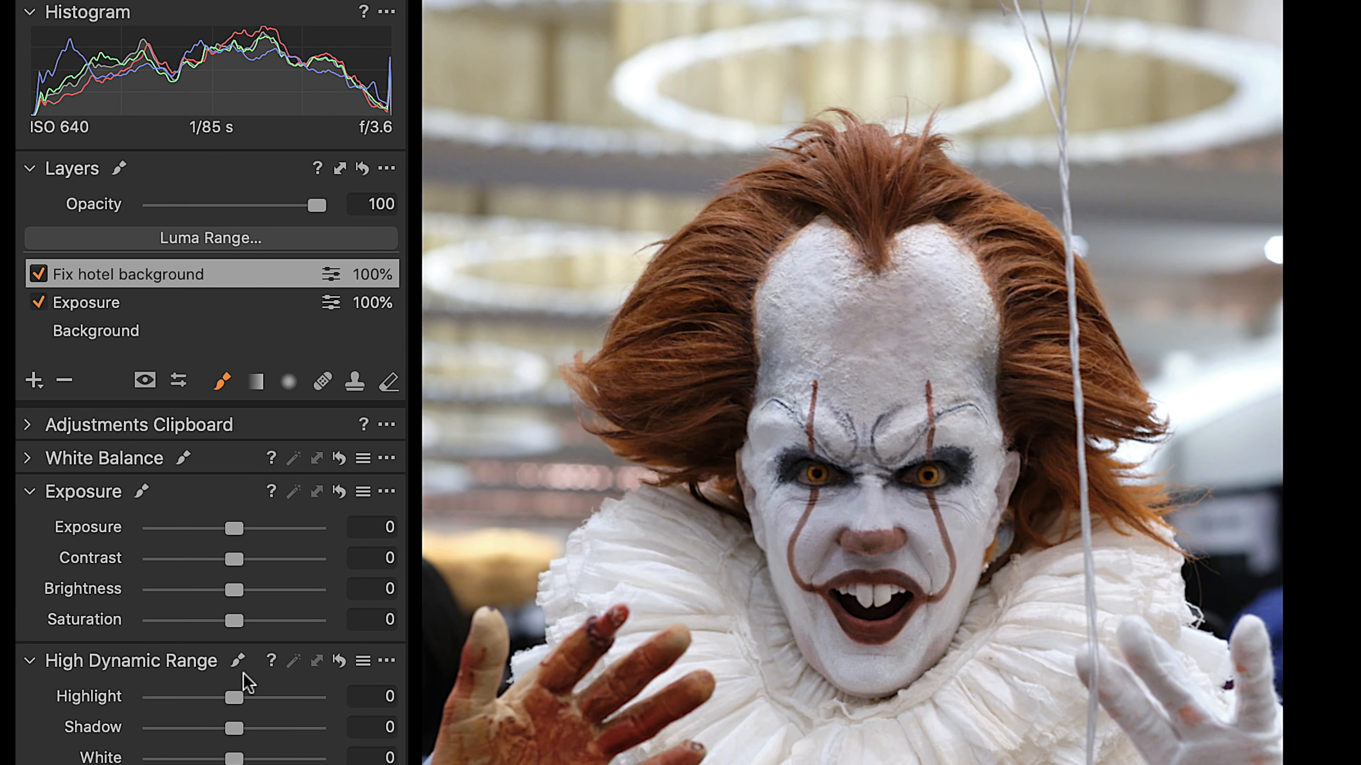
pyautogui.moveTo(236, 698); pyautogui.dragTo(138, 702)
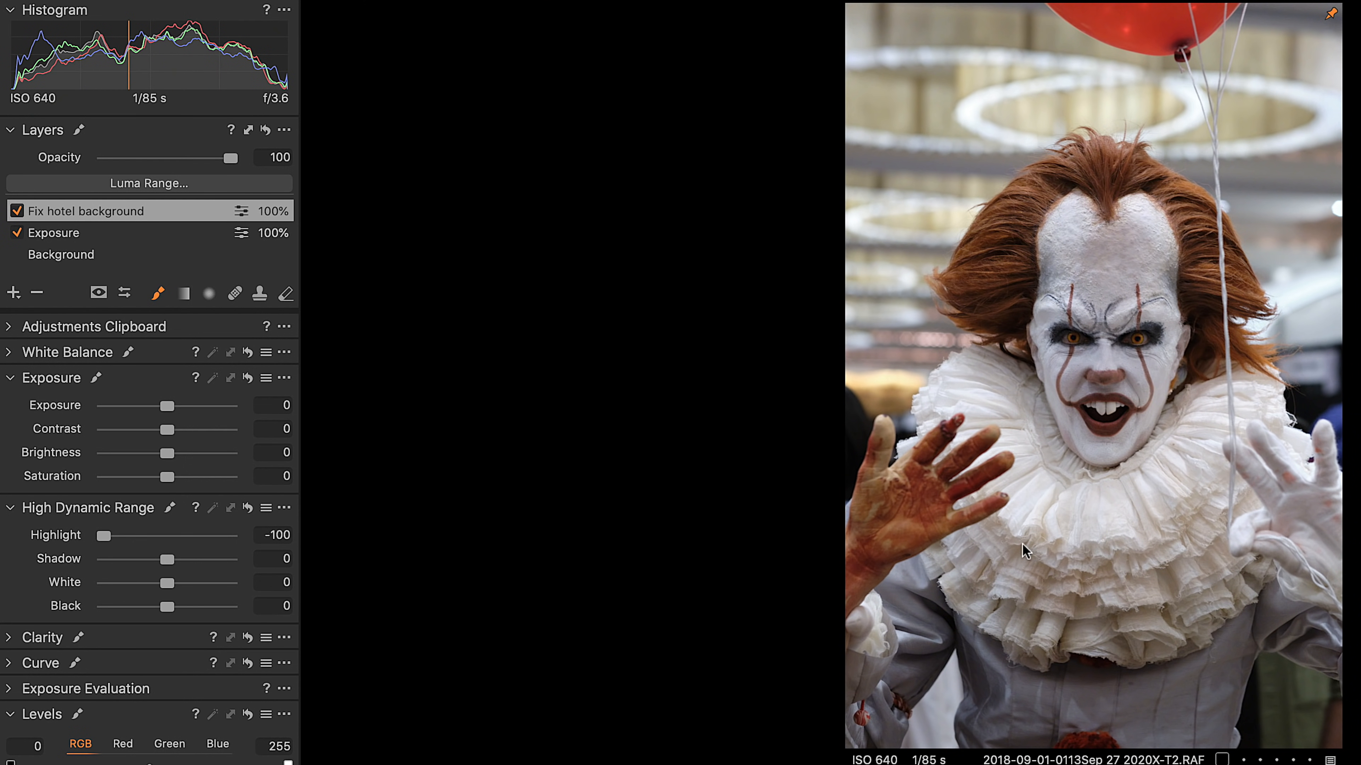
# Add a layer named "Fix Pennywise Shirt" above Fix hotel background and draw a linear gradient mask upward from the shirt to the collar.
pyautogui.click(13, 292)
pyautogui.click(31, 310)
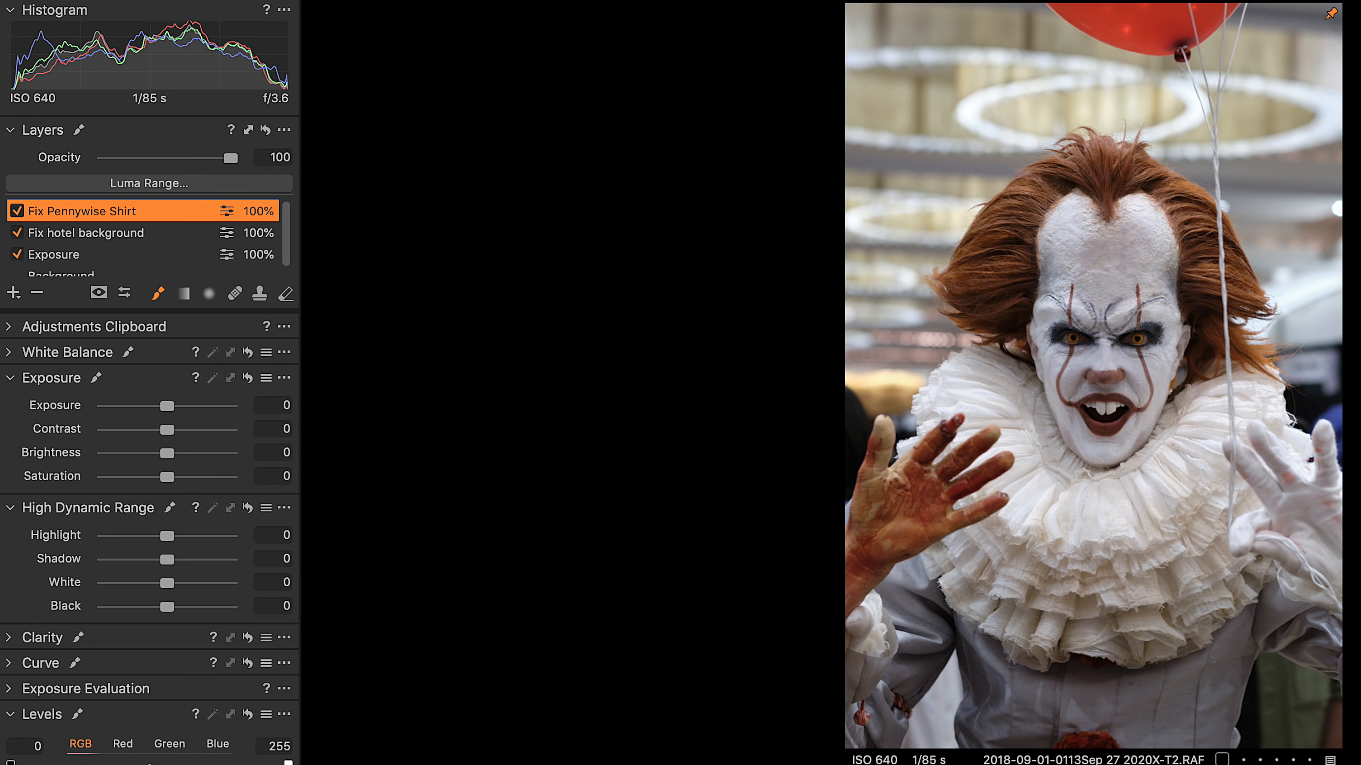
pyautogui.click(184, 293)
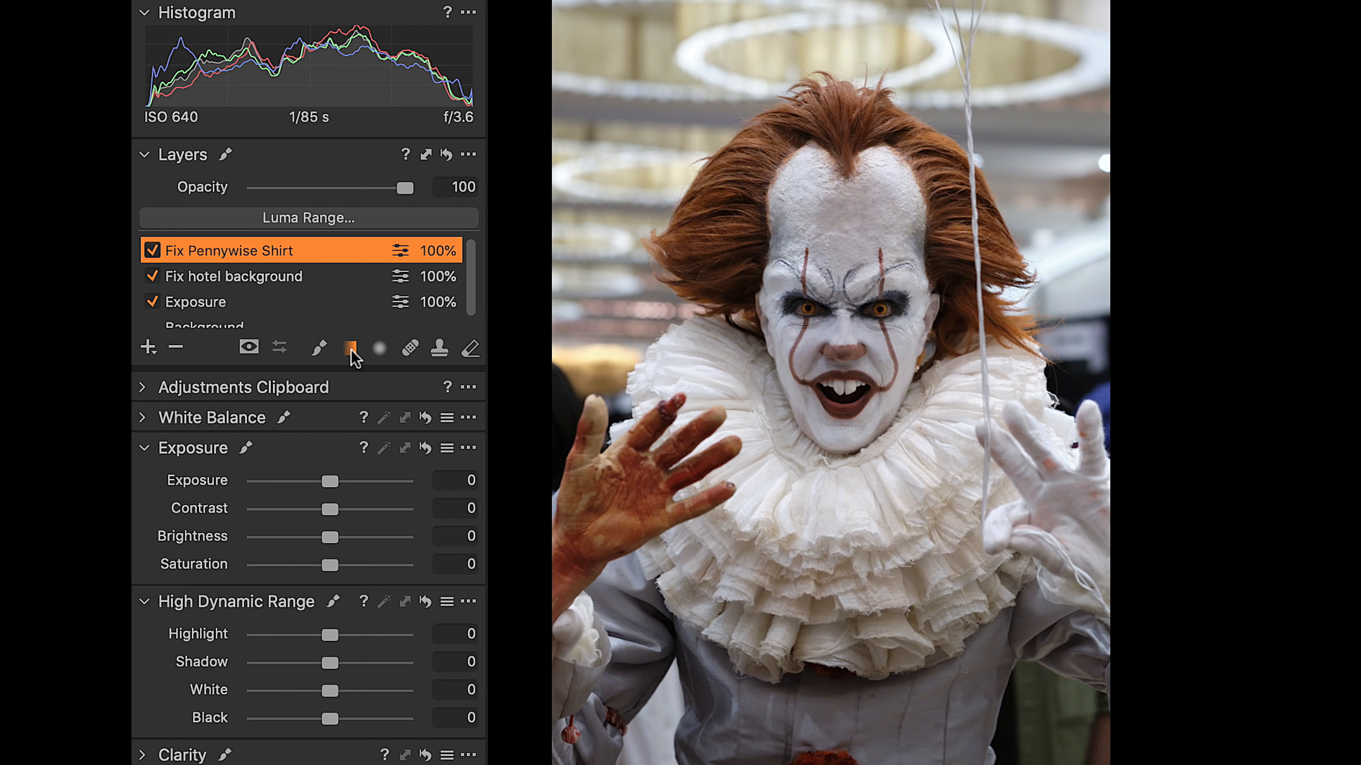
pyautogui.moveTo(825, 742); pyautogui.dragTo(825, 464)
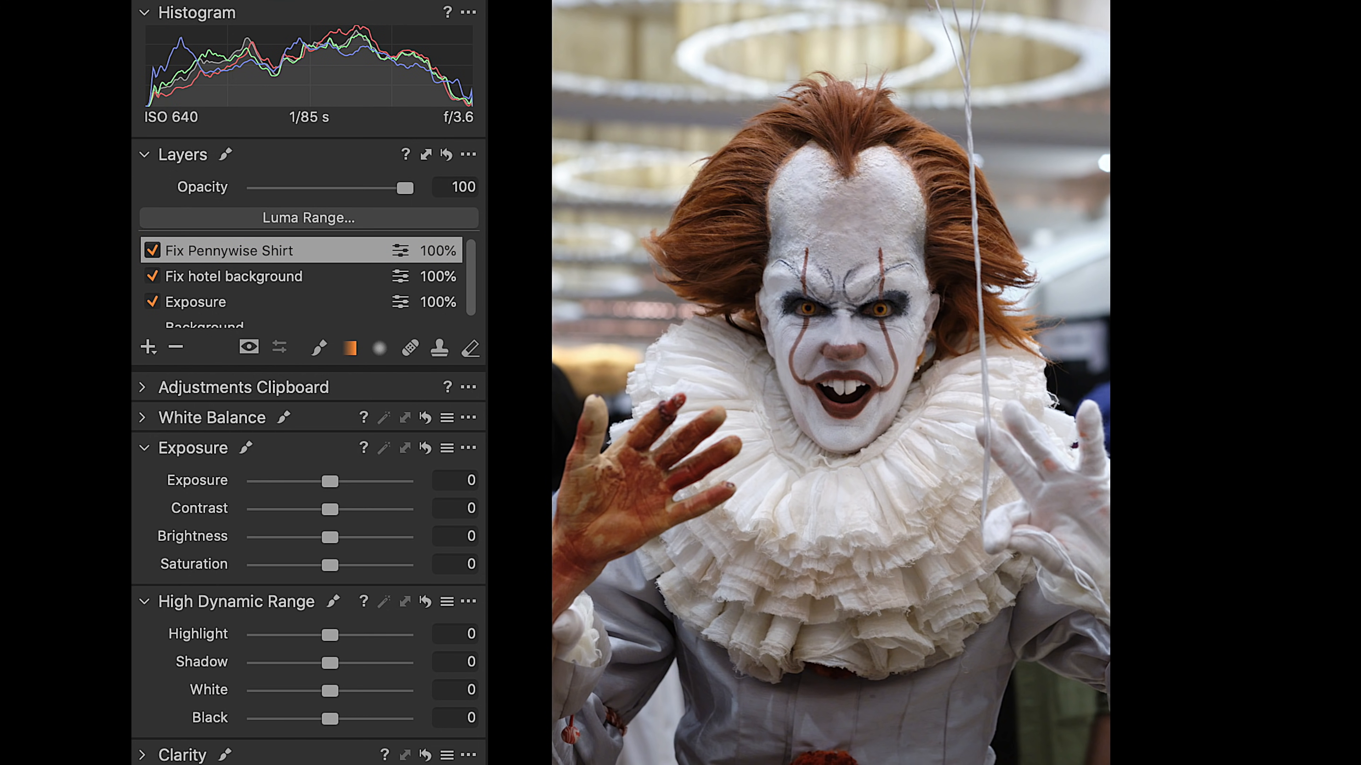
# Set the Fix Pennywise Shirt layer's Exposure to 0.56 and Shadow to 59, and reduce its opacity to 81.
pyautogui.moveTo(328, 479); pyautogui.dragTo(338, 479)
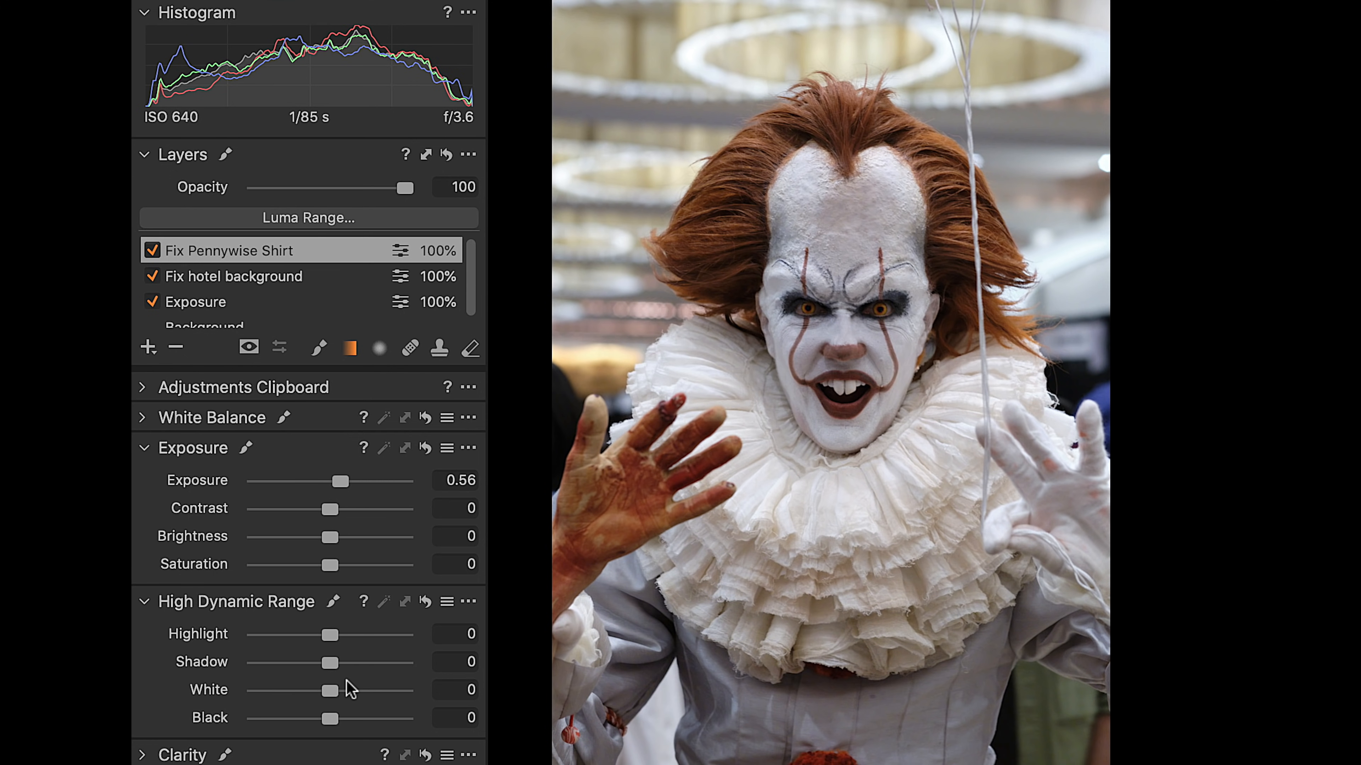
pyautogui.moveTo(337, 663); pyautogui.dragTo(380, 665)
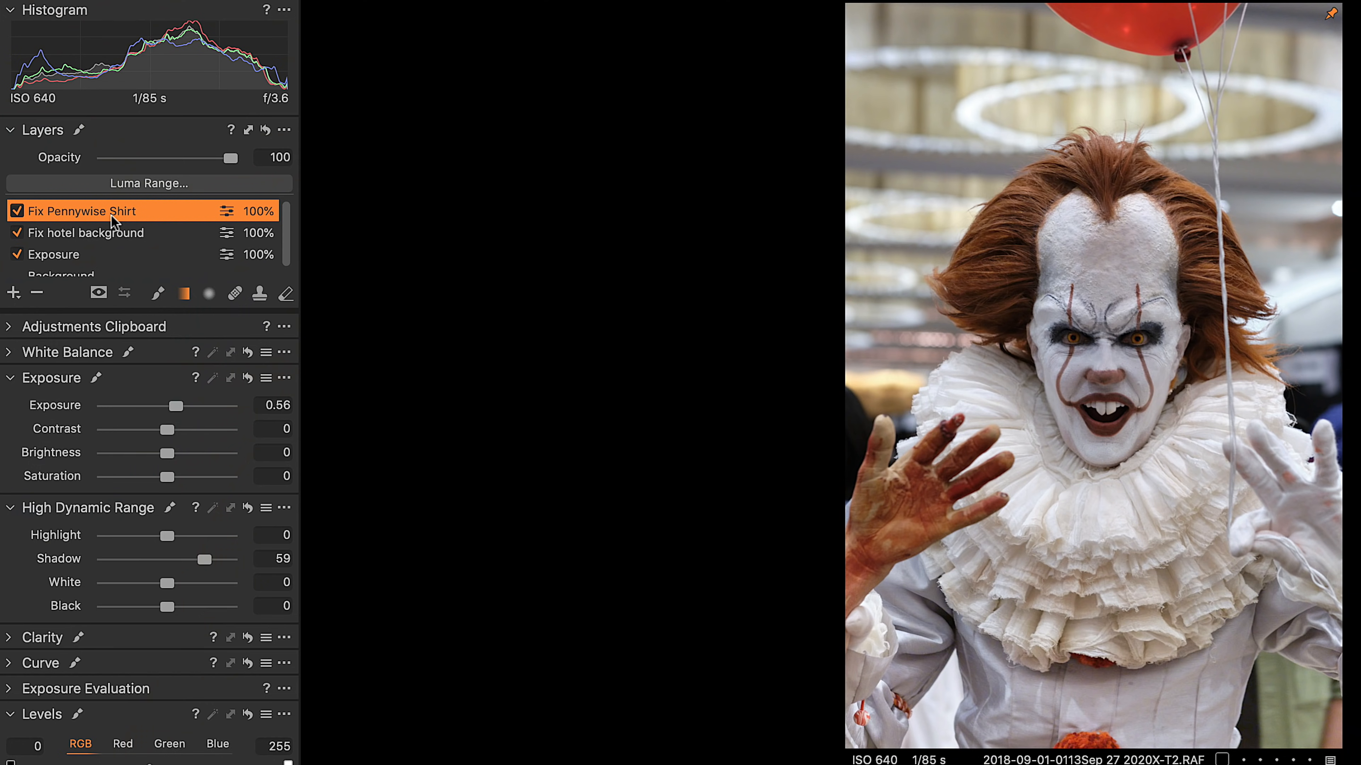
pyautogui.moveTo(220, 157); pyautogui.dragTo(64, 167)
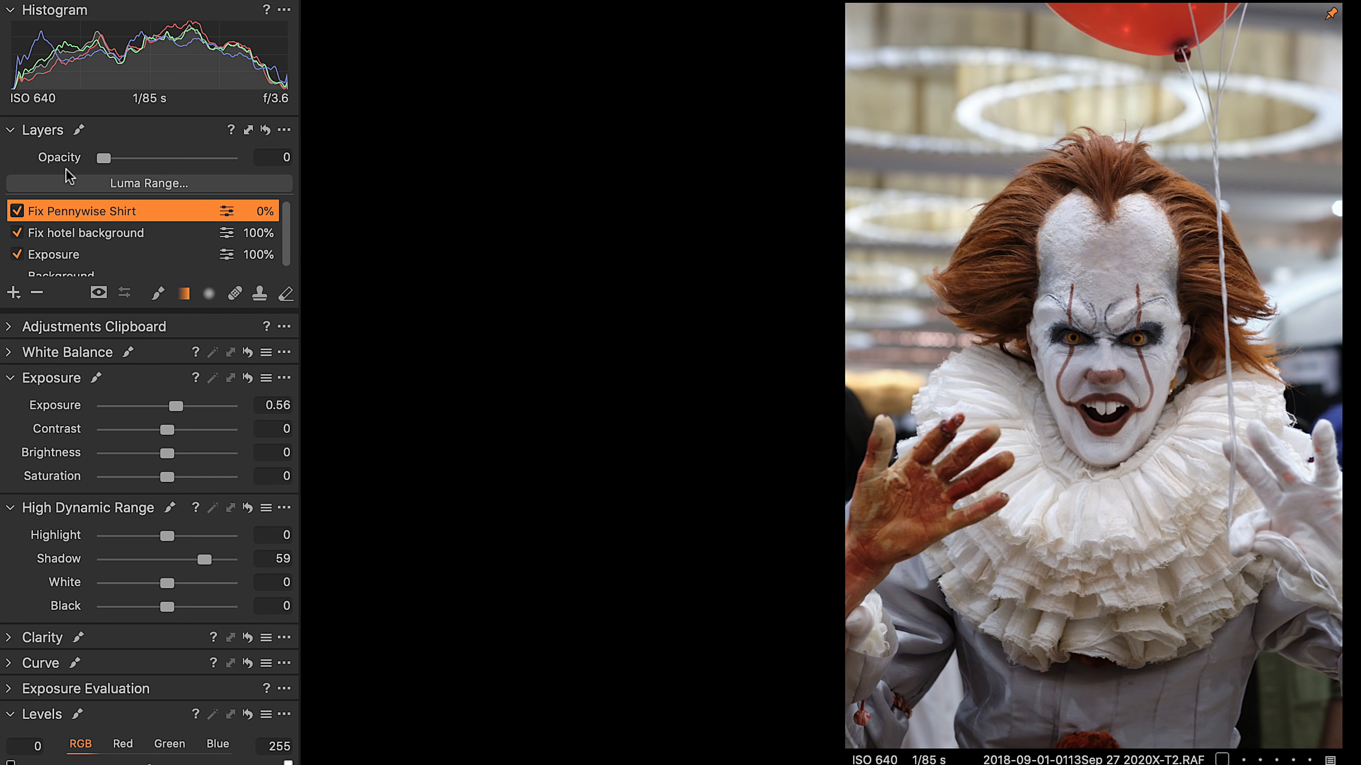
pyautogui.moveTo(160, 154); pyautogui.dragTo(194, 161)
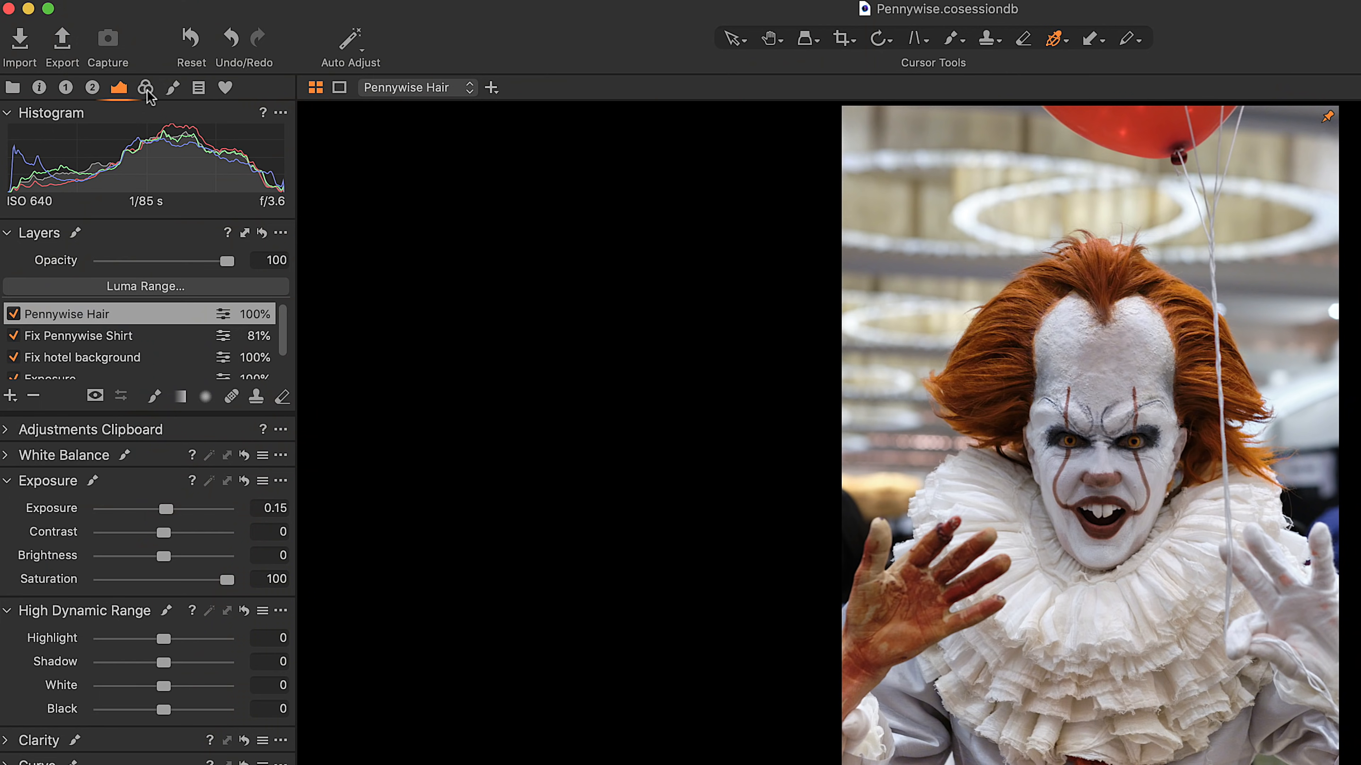
# Sample the balloon's red with the basic Color Editor, create a masked layer from that color selection, and check its mask overlay.
pyautogui.click(145, 89)
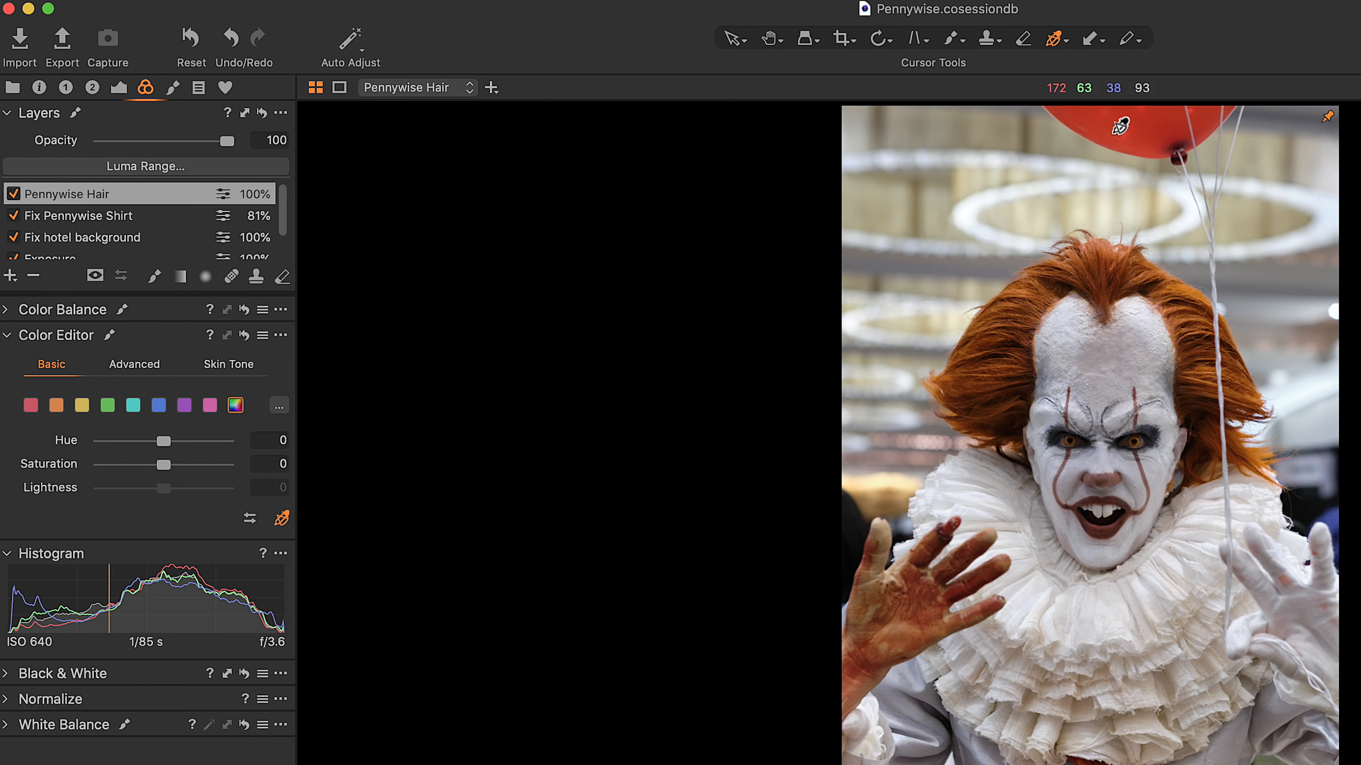
pyautogui.moveTo(1156, 115); pyautogui.dragTo(1153, 118)
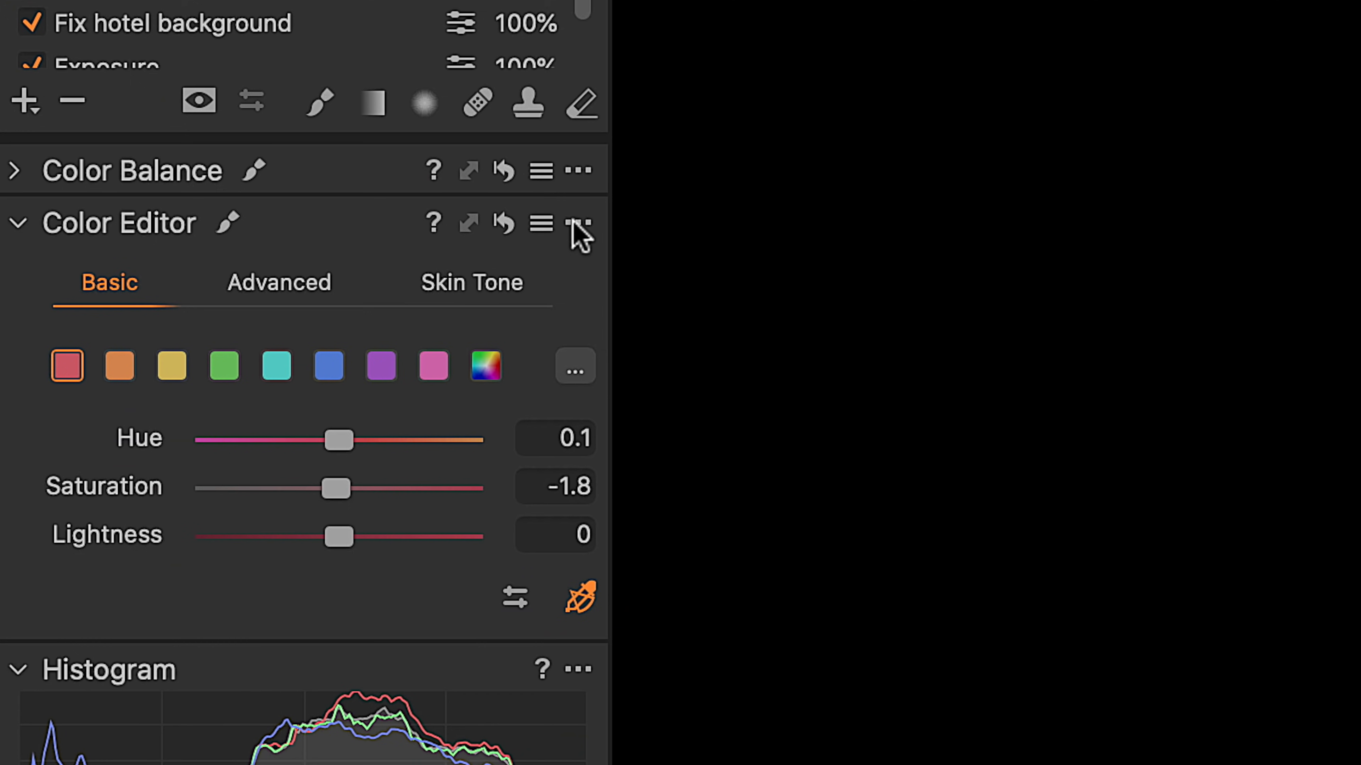
pyautogui.click(281, 336)
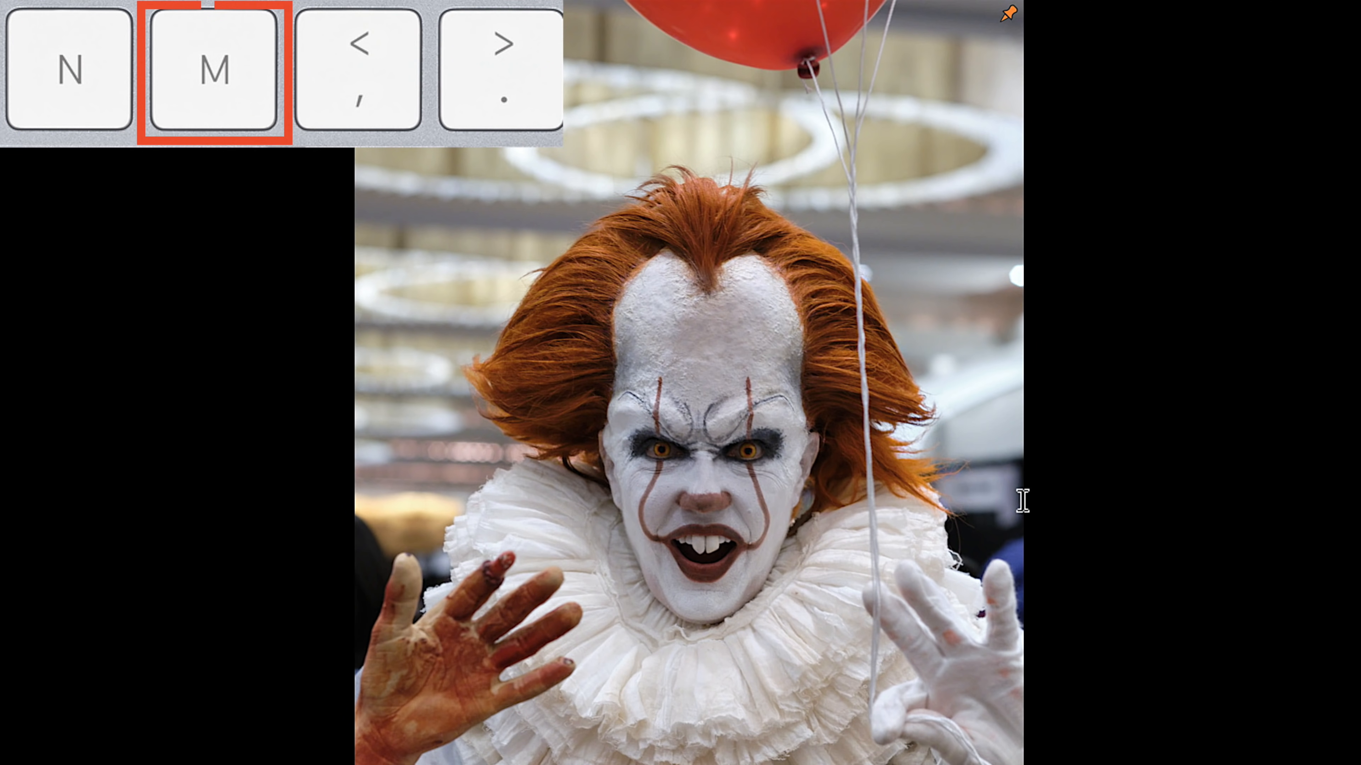
pyautogui.press('m')
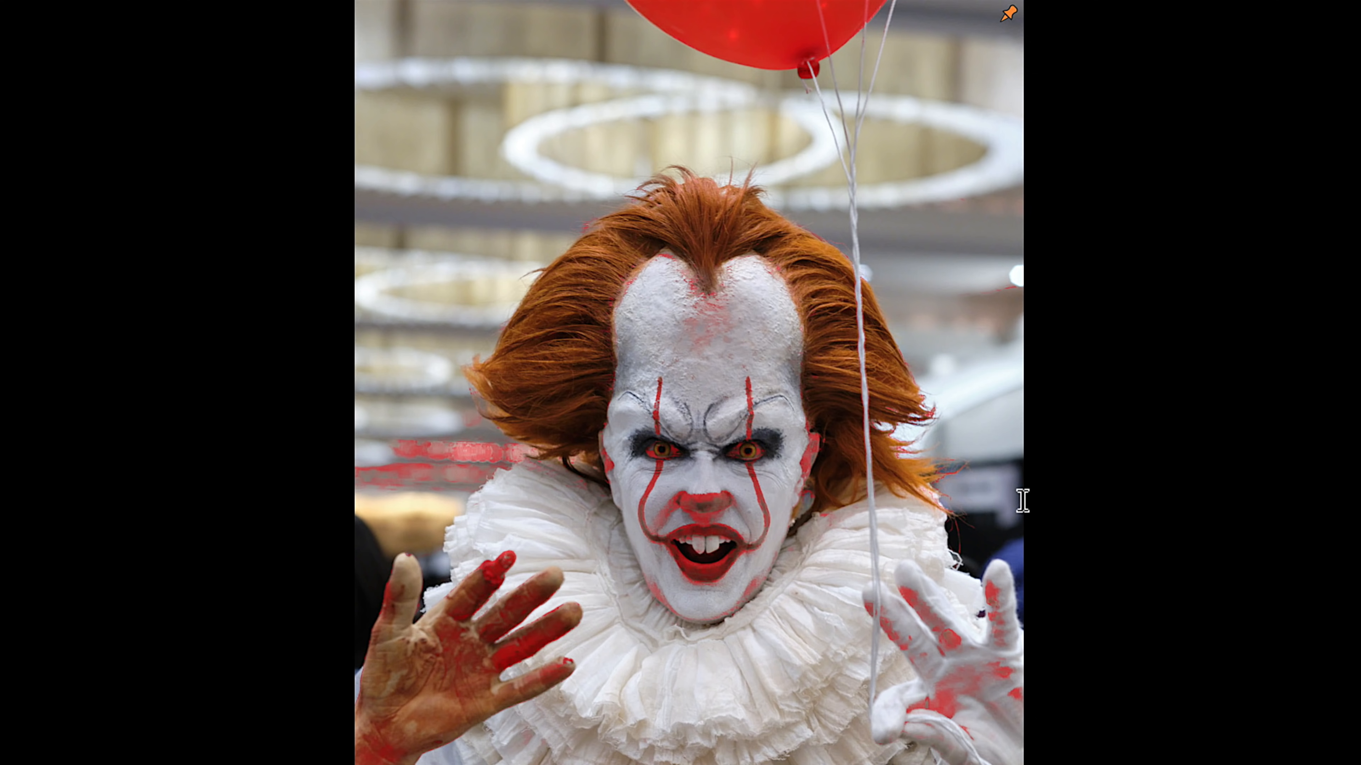
pyautogui.press('m')
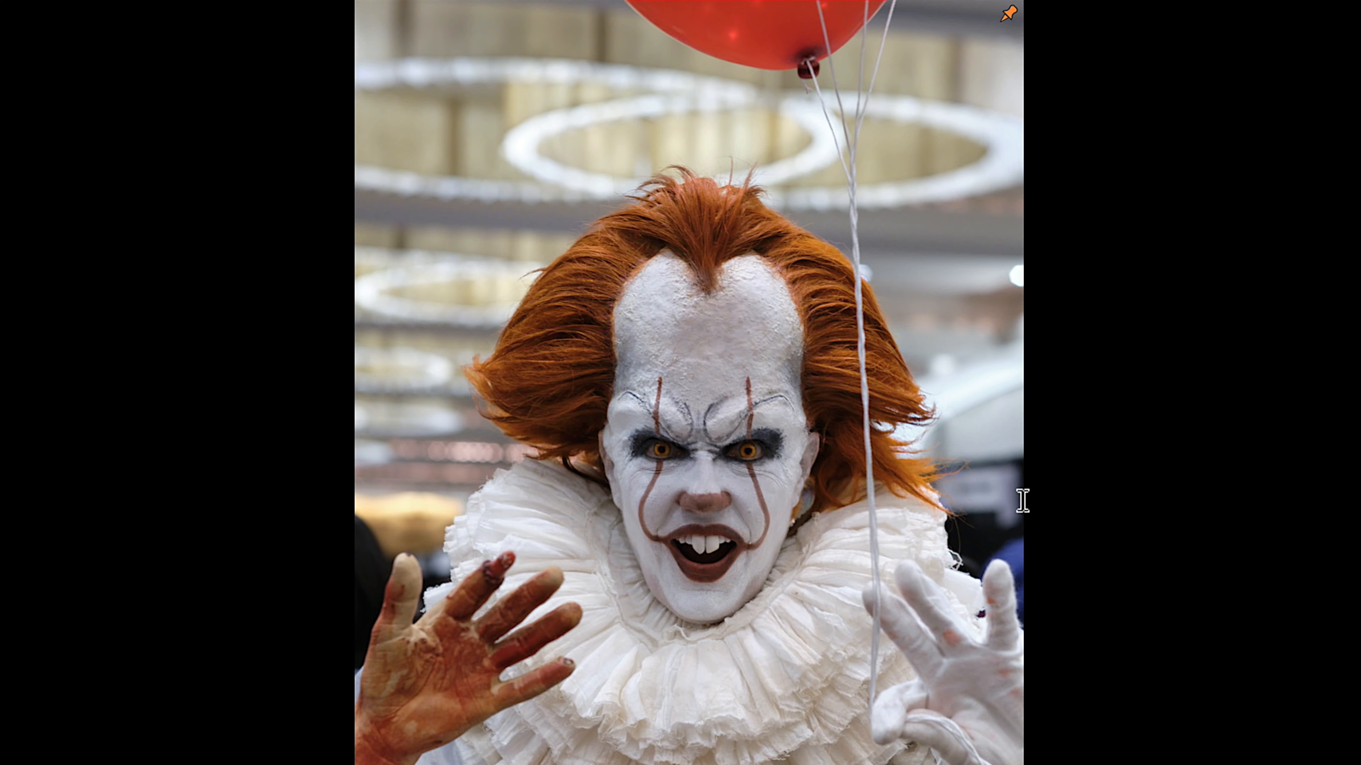